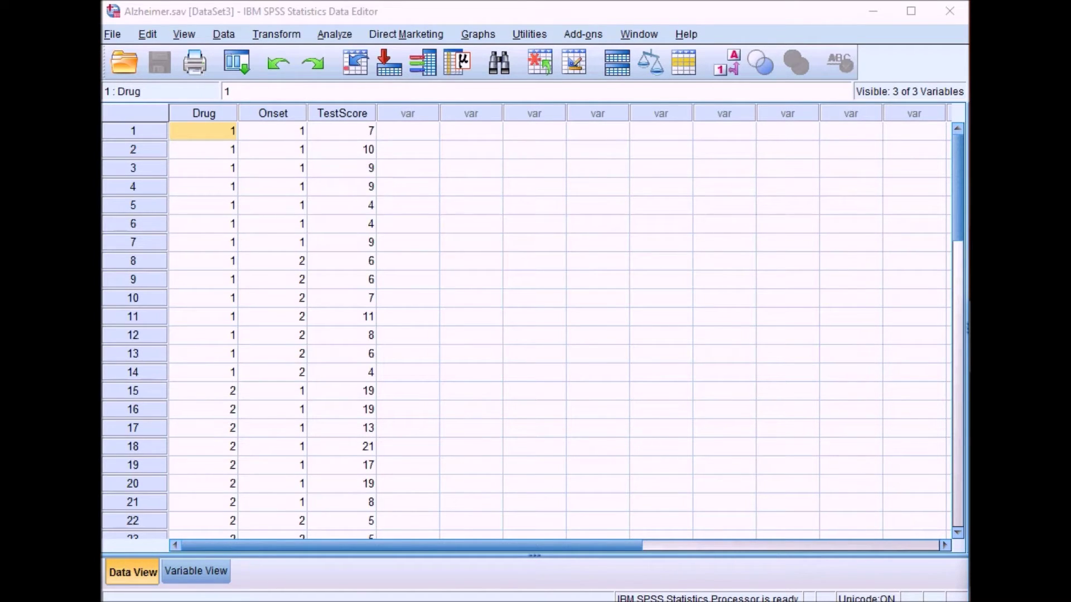
# - Switch Alzheimer.sav to Variable View to see the Drug, Onset and TestScore definitions
pyautogui.click(196, 571)
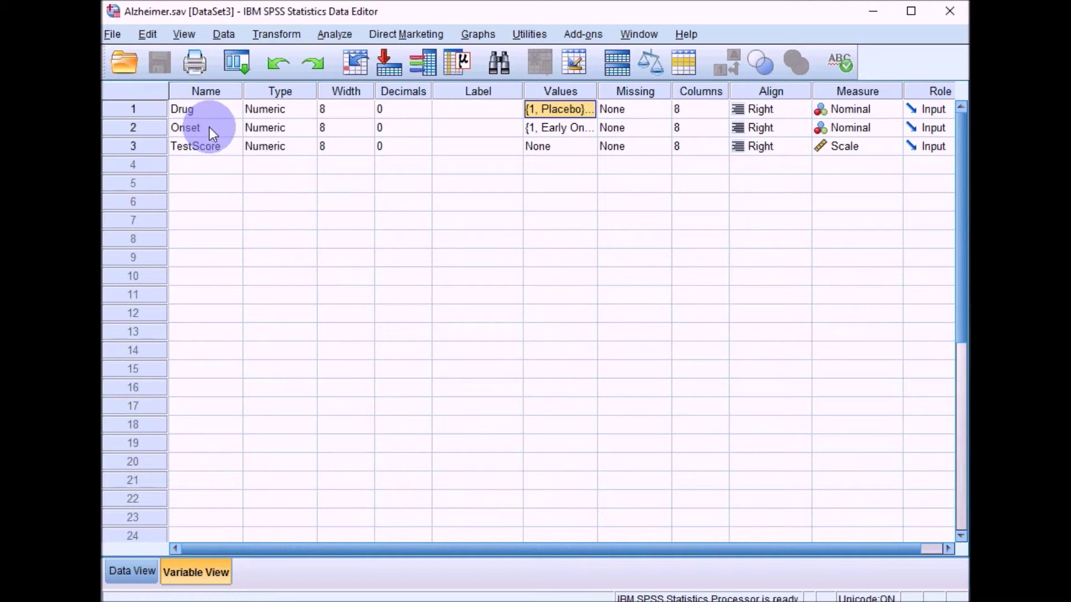
pyautogui.click(590, 110)
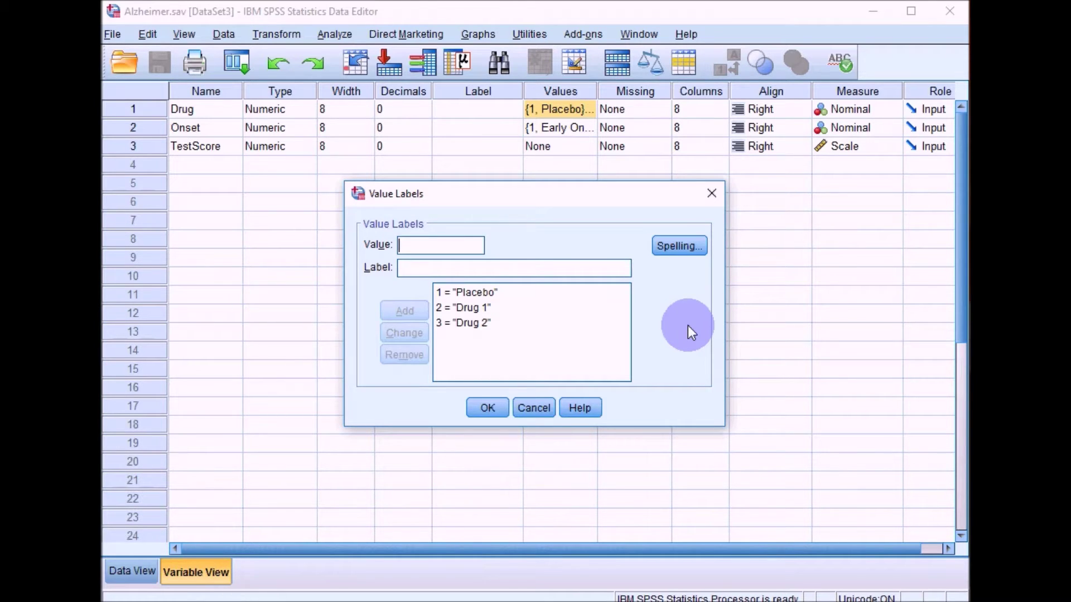
pyautogui.press('Return')
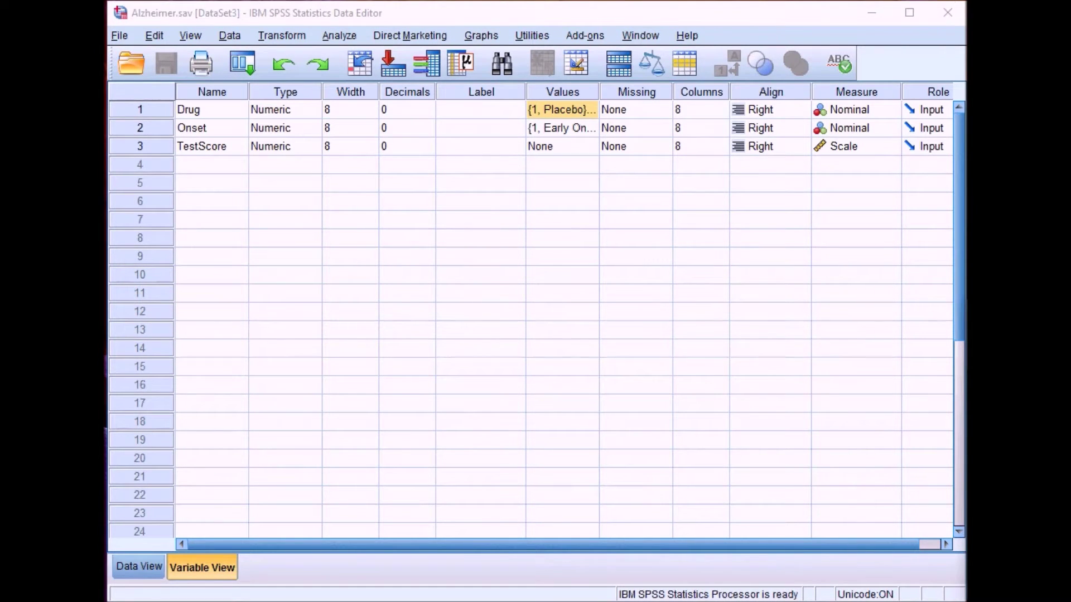
# - Open Chart Builder, arrange its windows, and place a Simple Bar template in the preview
pyautogui.click(484, 35)
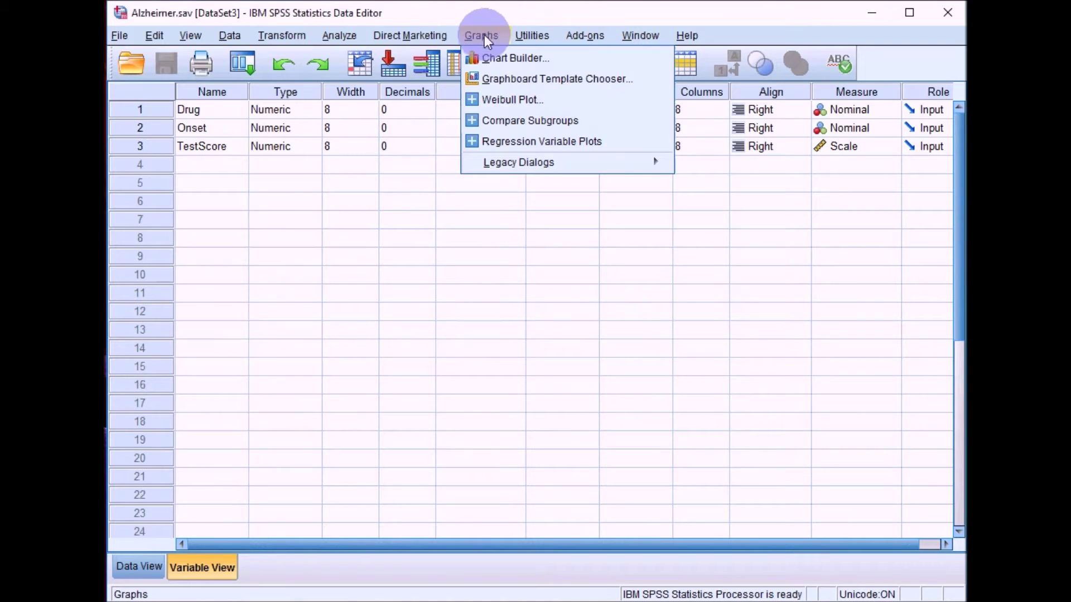
pyautogui.click(518, 60)
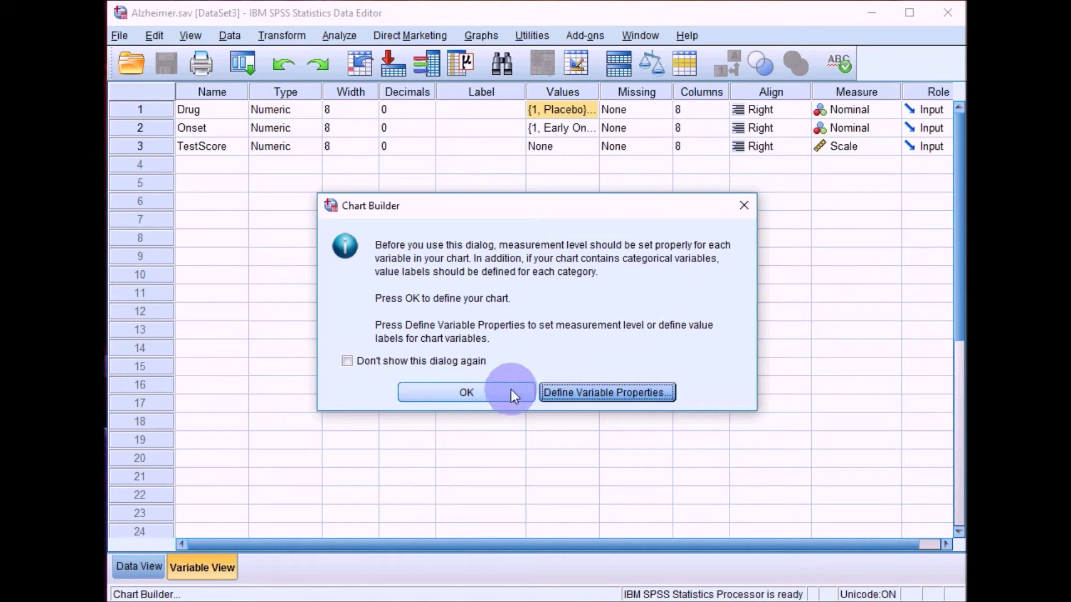
pyautogui.click(496, 393)
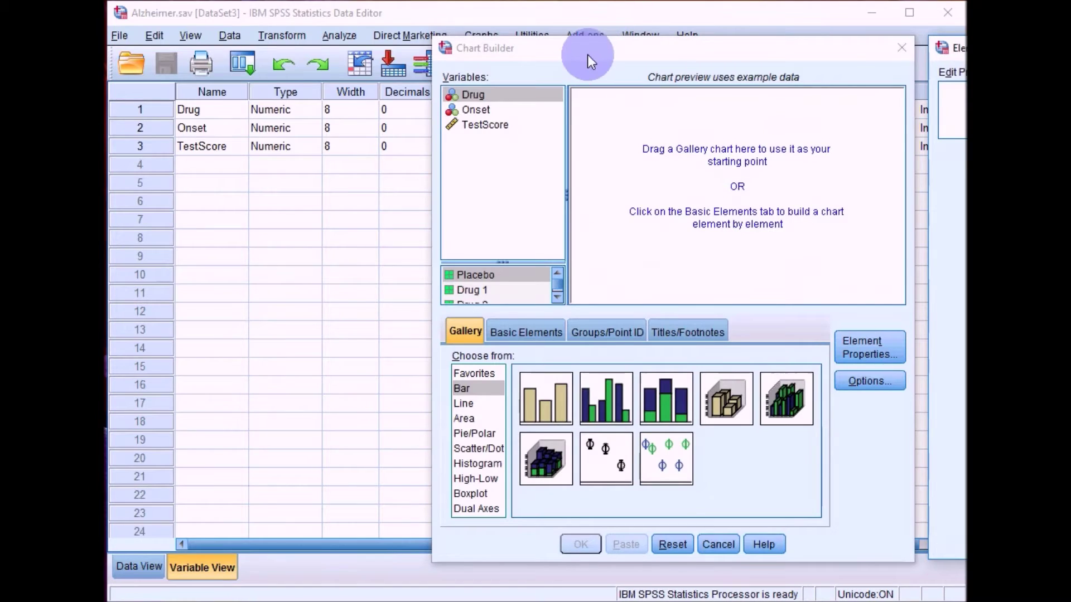
pyautogui.moveTo(588, 53); pyautogui.dragTo(280, 28)
pyautogui.moveTo(957, 47); pyautogui.dragTo(654, 16)
pyautogui.moveTo(240, 31); pyautogui.dragTo(248, 28)
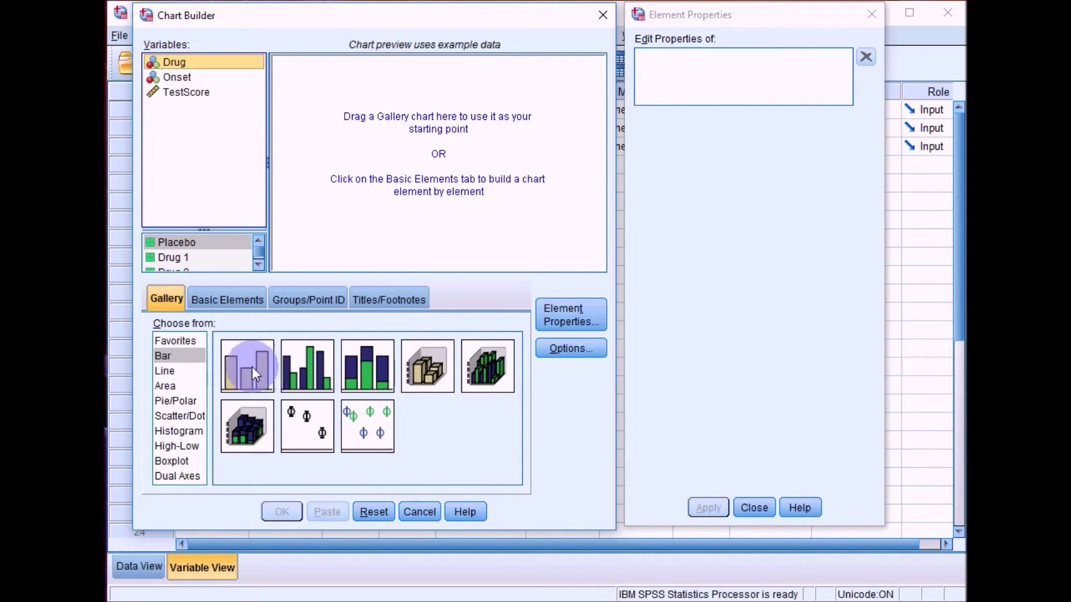
pyautogui.moveTo(249, 366); pyautogui.dragTo(439, 164)
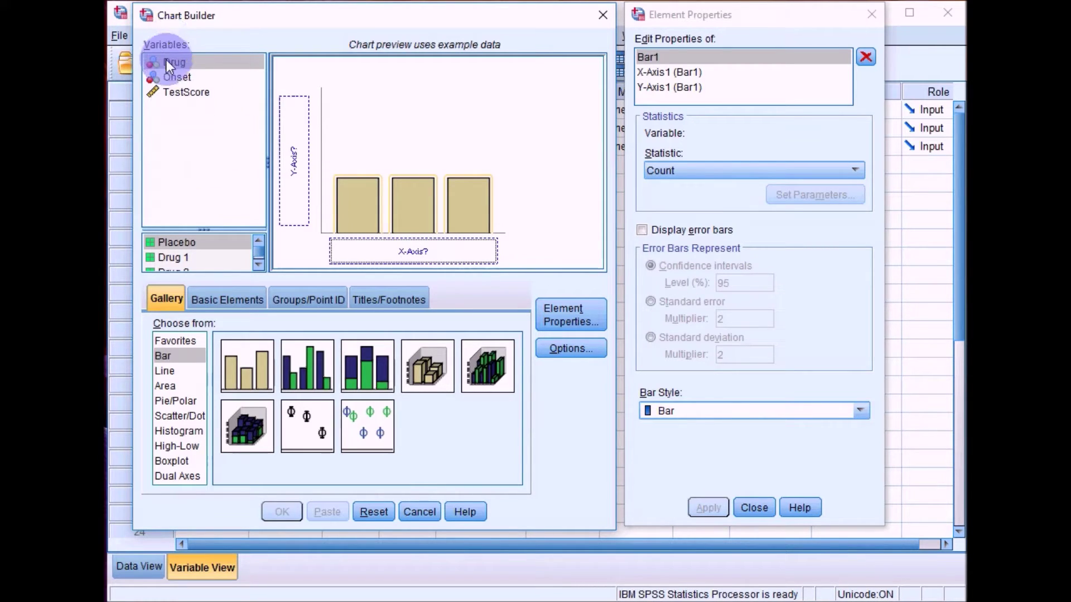
# - Put Drug on the X-axis and TestScore on the Y-axis of the bar chart
pyautogui.moveTo(170, 63); pyautogui.dragTo(412, 251)
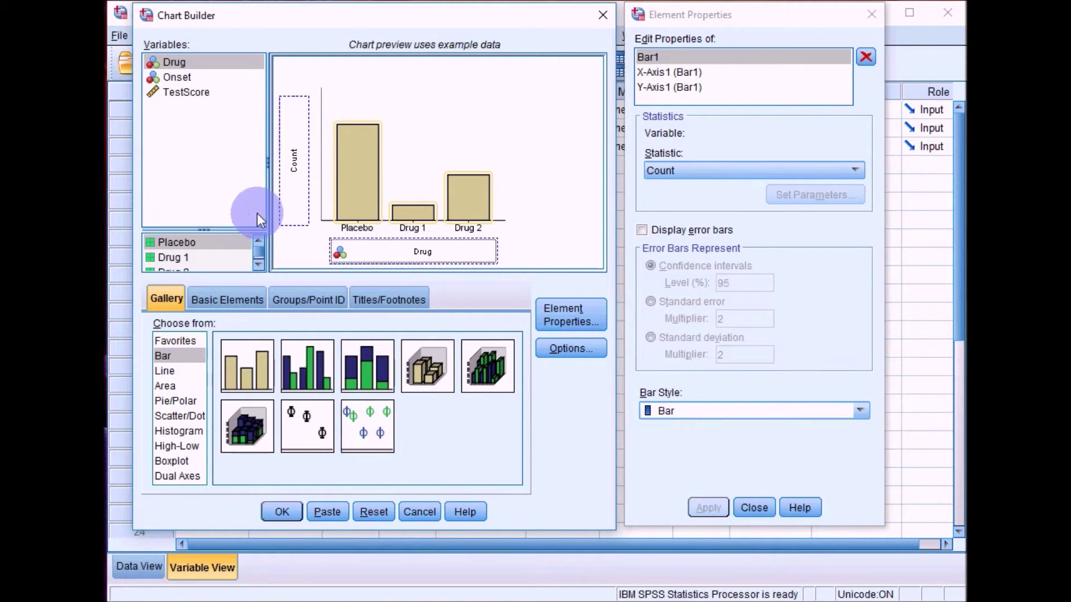
pyautogui.click(177, 89)
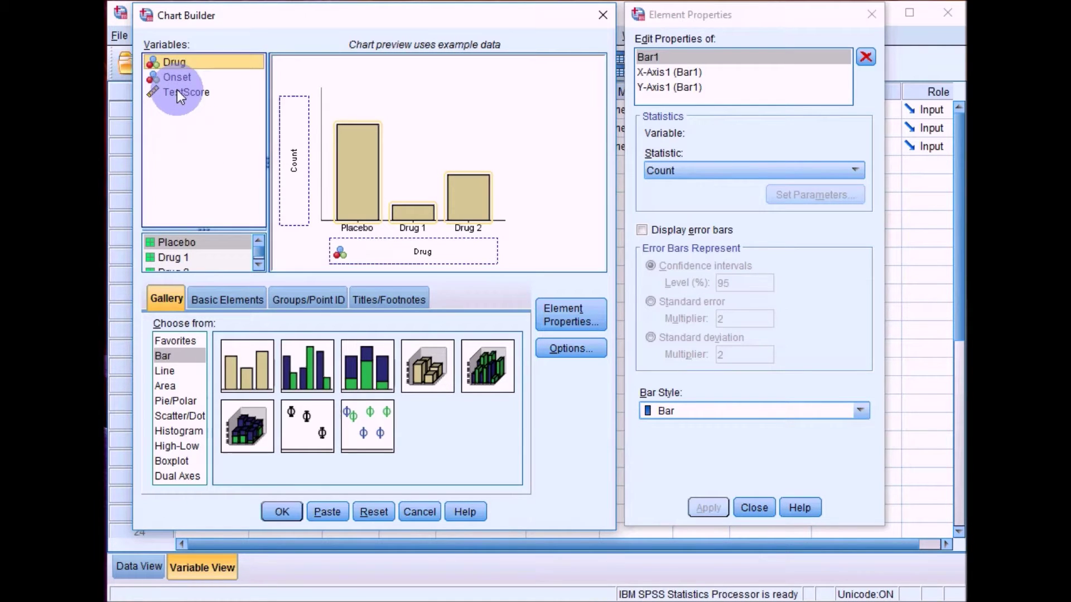
pyautogui.moveTo(176, 90); pyautogui.dragTo(294, 158)
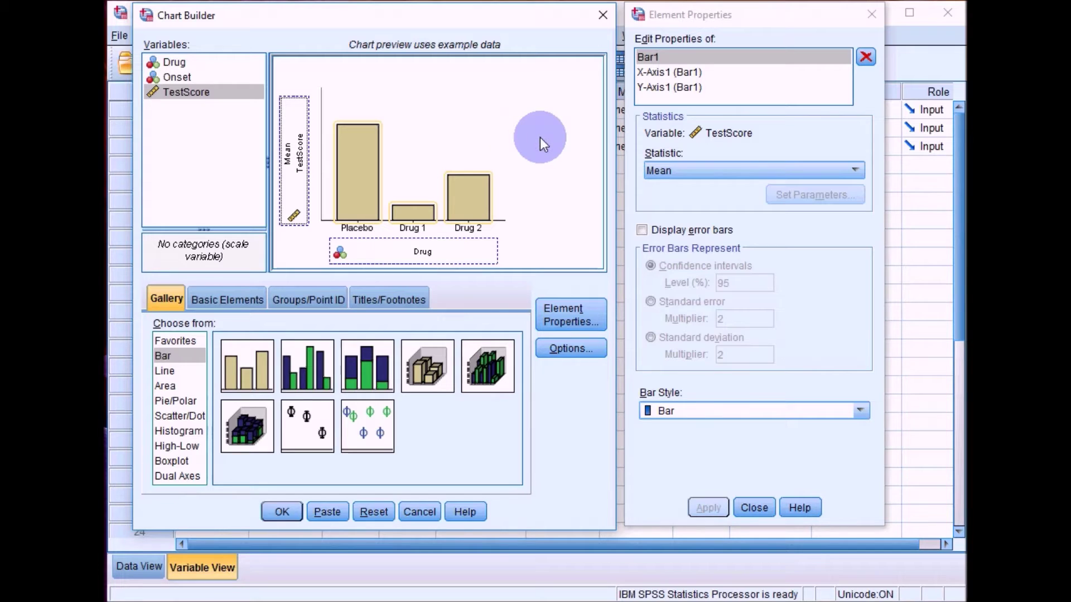
# - Add 95% confidence-interval error bars, apply them, and generate the chart
pyautogui.click(640, 230)
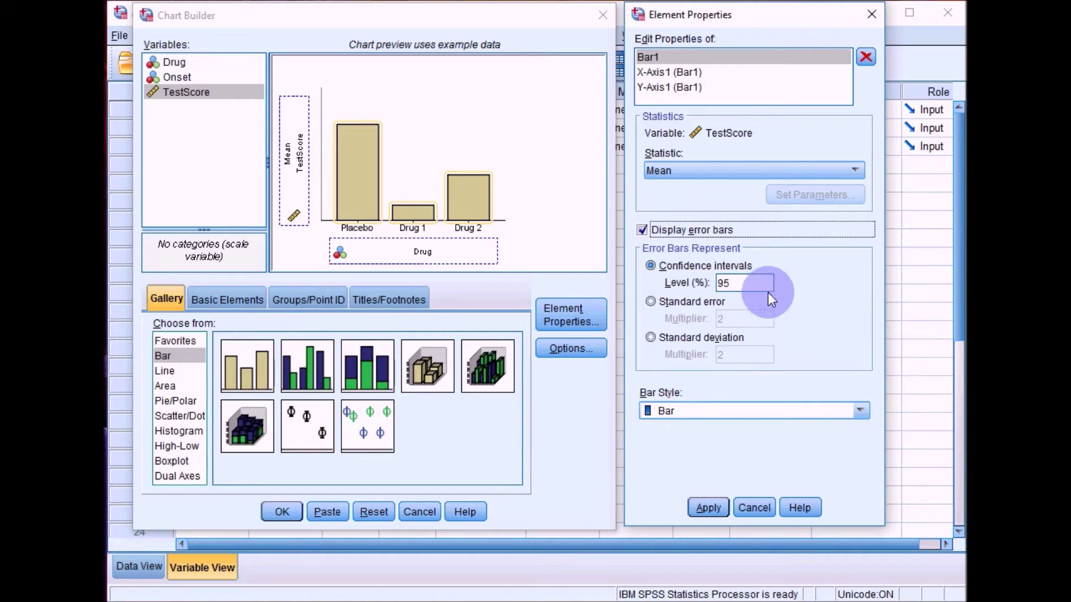
pyautogui.doubleClick(738, 283)
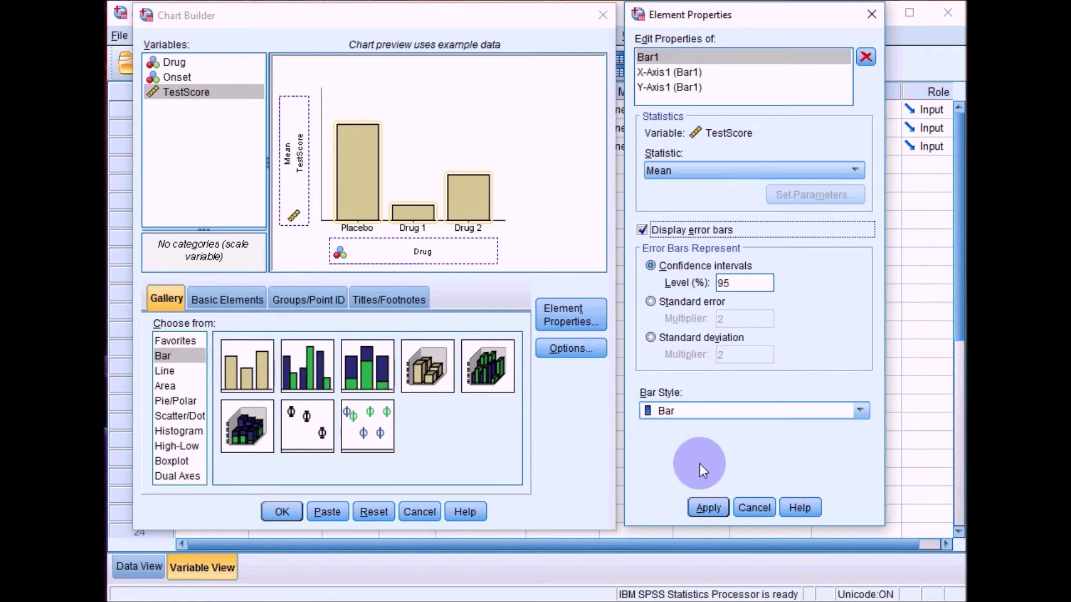
pyautogui.click(709, 509)
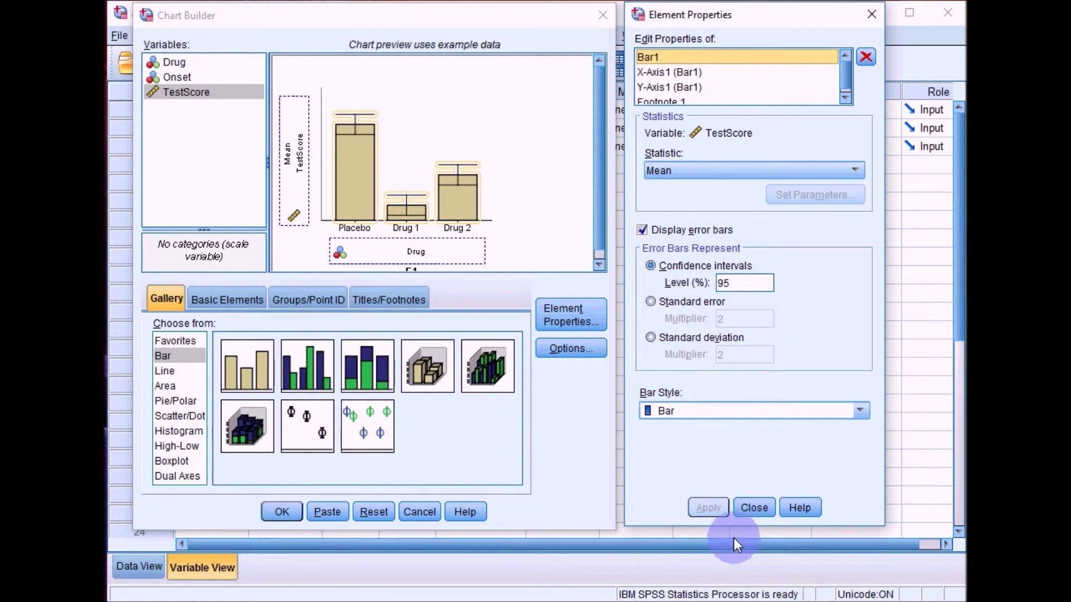
pyautogui.click(280, 513)
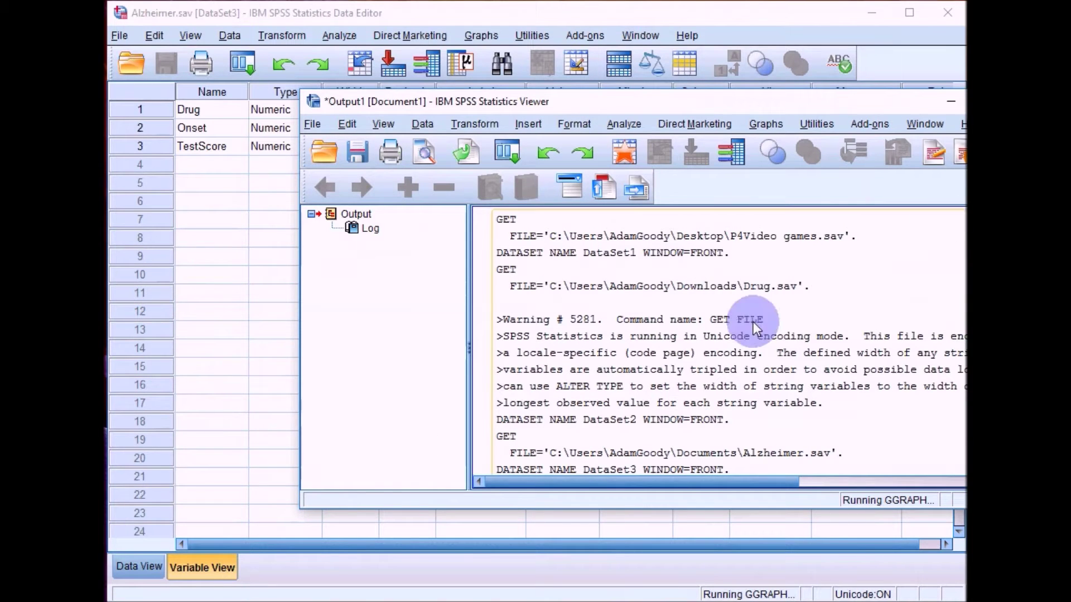
# - Move and enlarge the Output Viewer, then select the mean TestScore by Drug bar chart
pyautogui.moveTo(856, 102); pyautogui.dragTo(665, 14)
pyautogui.moveTo(865, 413); pyautogui.dragTo(954, 537)
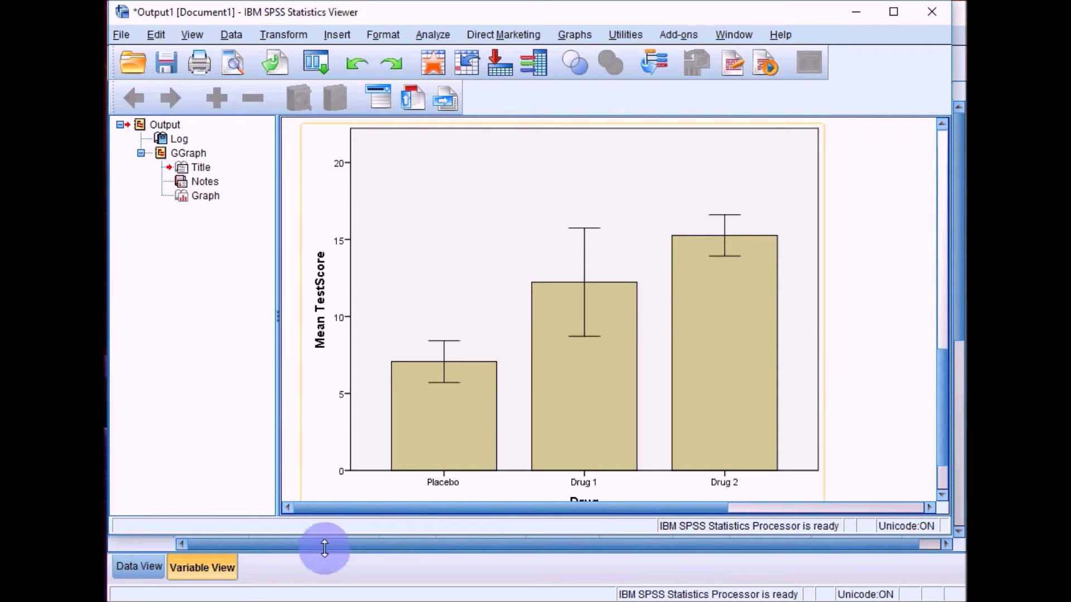
pyautogui.click(473, 375)
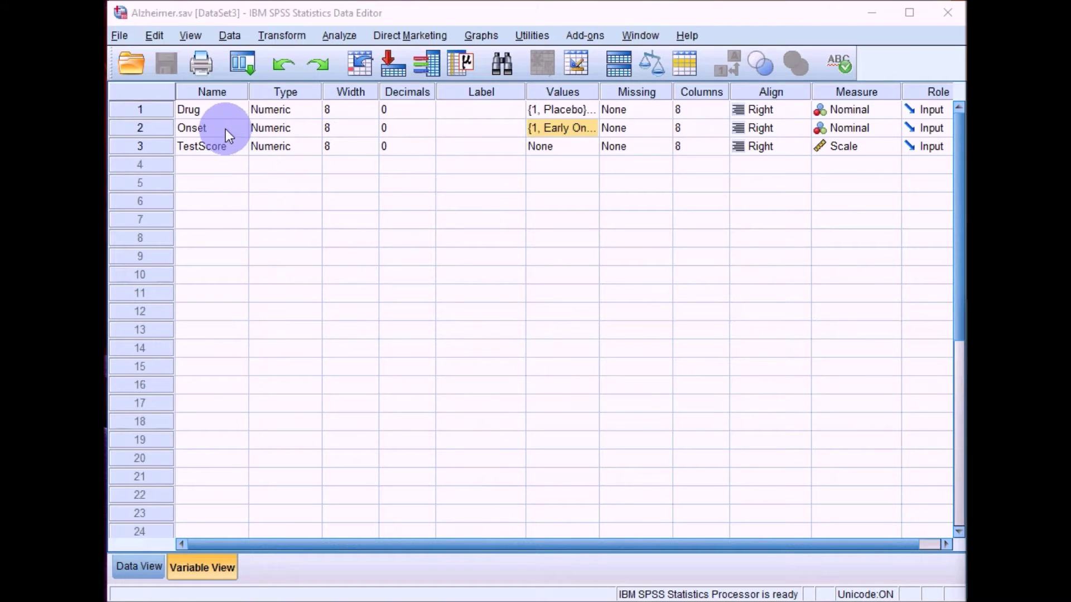
# - Review Onset's value labels, 1 = Early Onset and 2 = Late Onset, leaving them unchanged
pyautogui.click(589, 129)
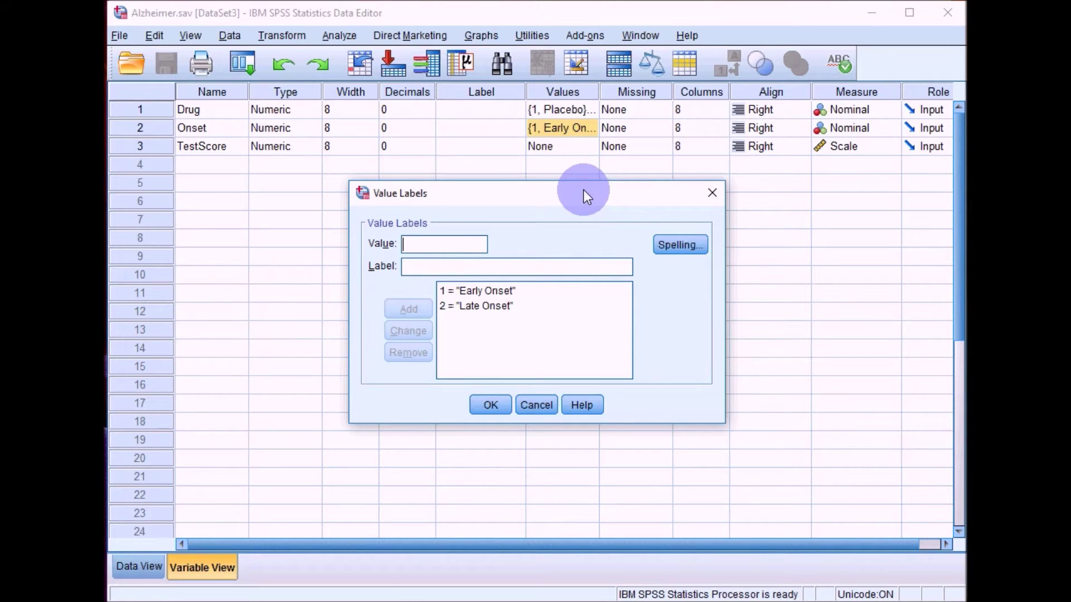
pyautogui.click(528, 405)
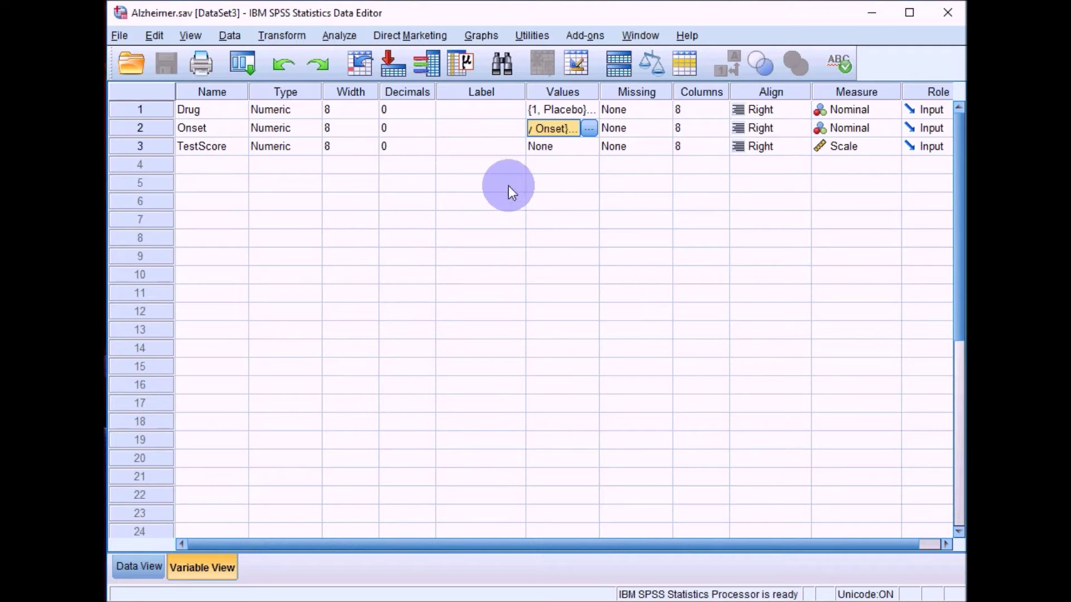
pyautogui.click(483, 36)
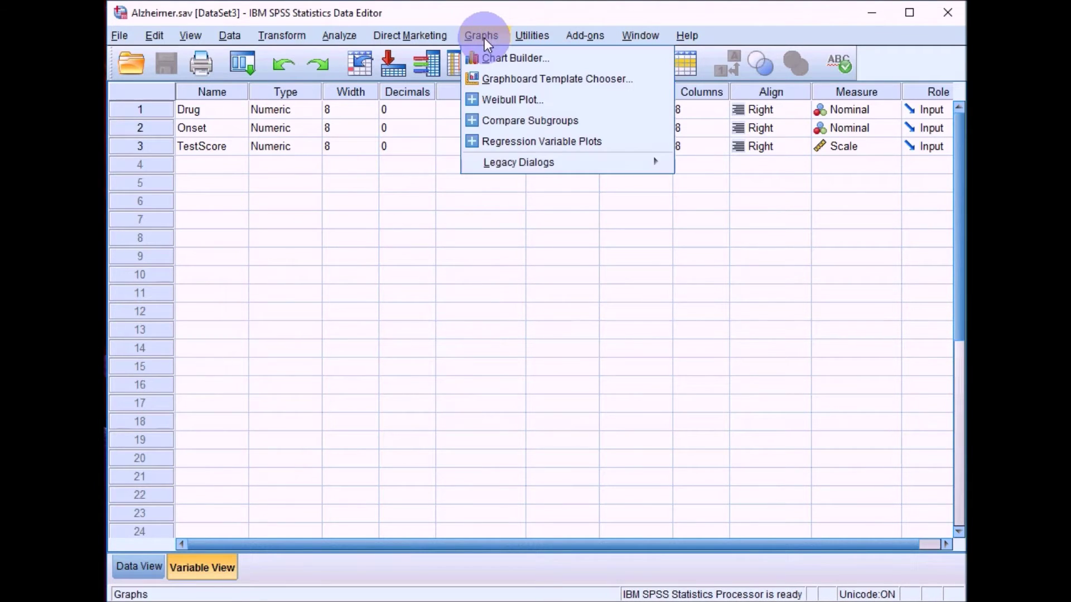
# - Start a fresh clustered bar chart with Drug on the X-axis, clustered by Onset
pyautogui.click(503, 62)
pyautogui.click(470, 390)
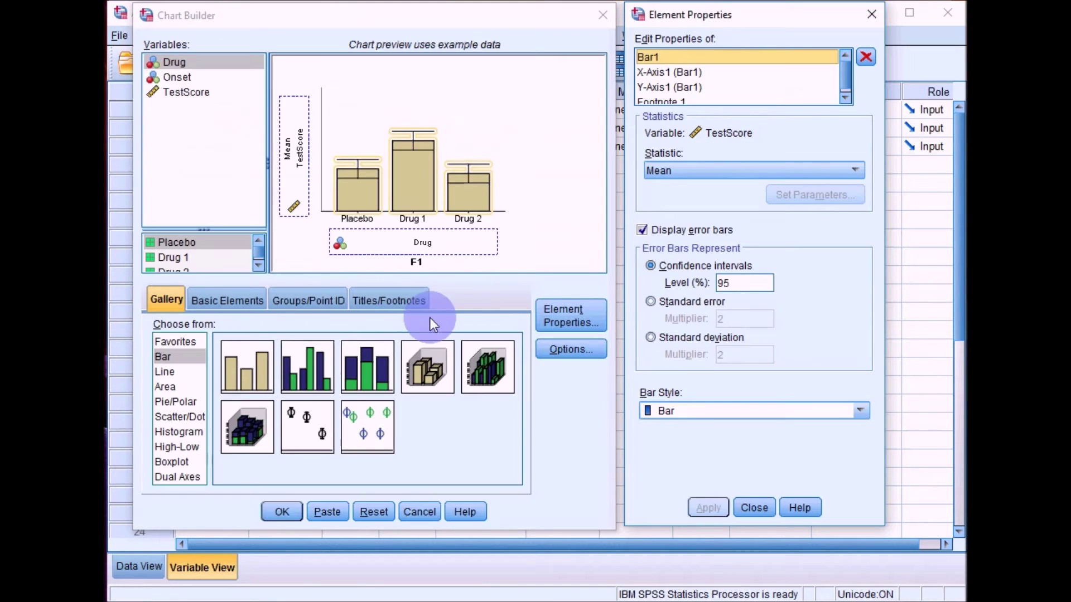
pyautogui.click(374, 512)
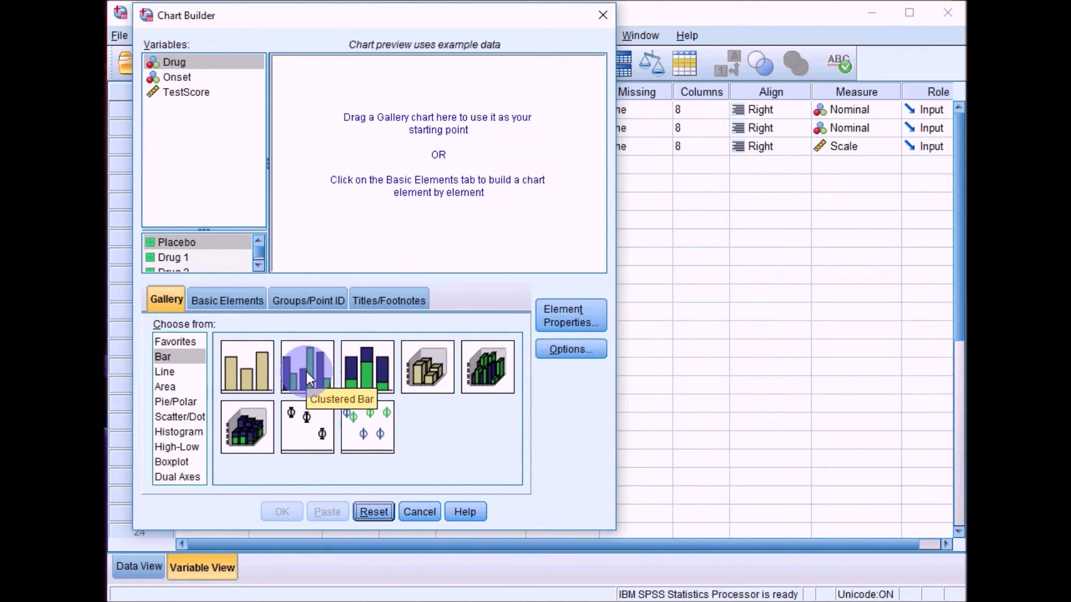
pyautogui.moveTo(306, 372); pyautogui.dragTo(437, 150)
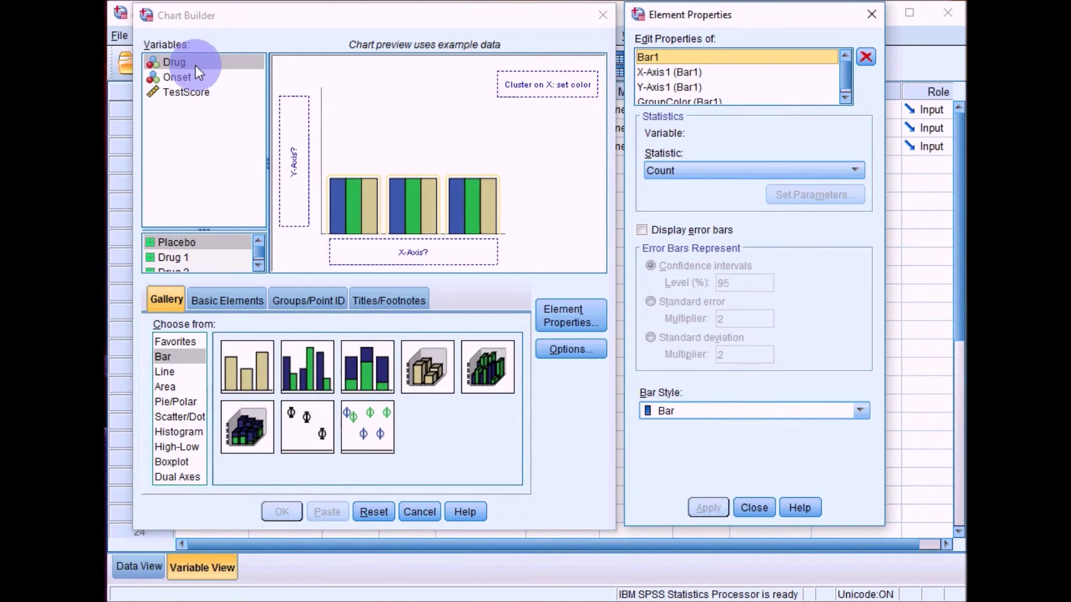
pyautogui.moveTo(171, 63); pyautogui.dragTo(407, 255)
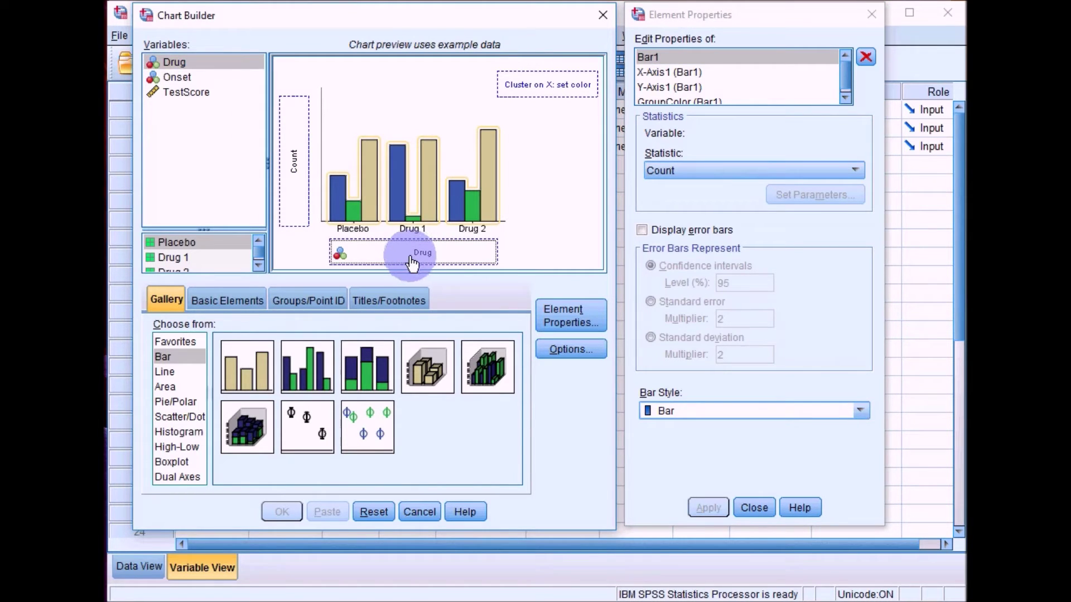
pyautogui.moveTo(173, 76); pyautogui.dragTo(541, 88)
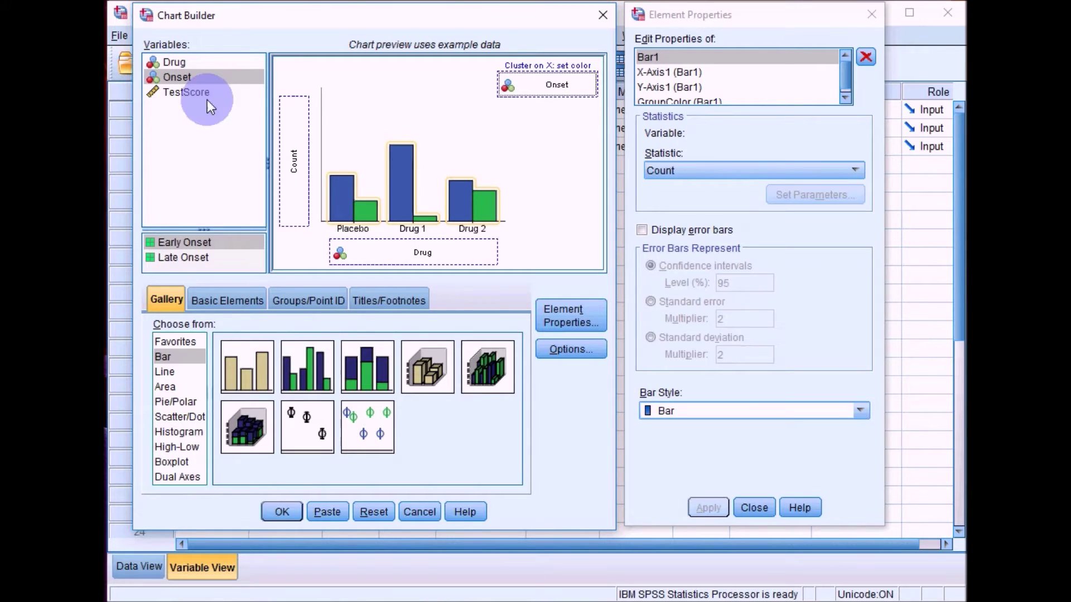
# - Plot TestScore on the Y-axis and apply 95% confidence-interval error bars
pyautogui.moveTo(180, 96); pyautogui.dragTo(293, 173)
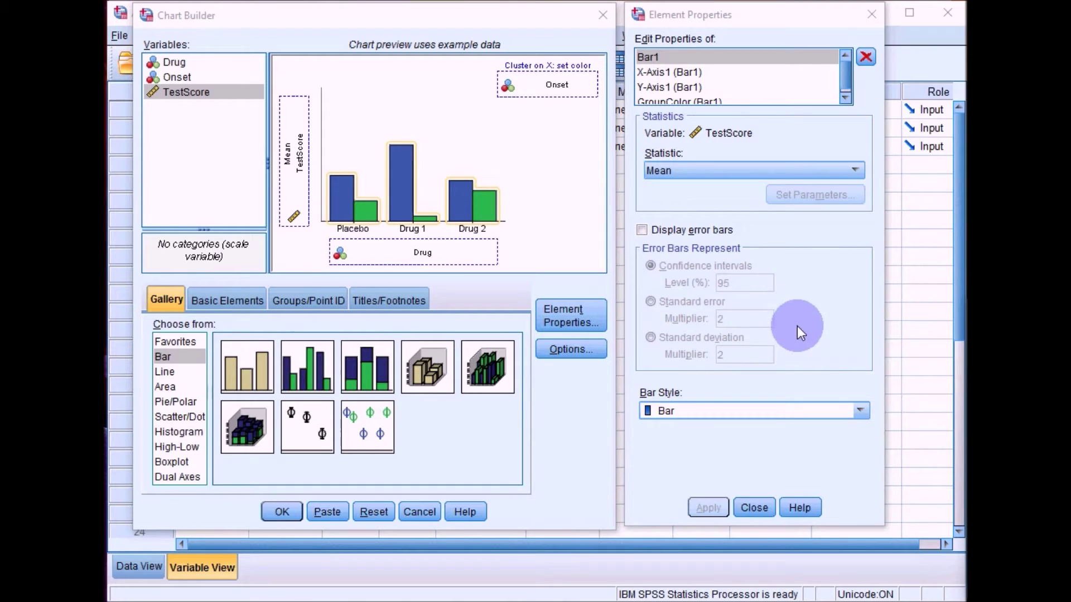
pyautogui.click(642, 230)
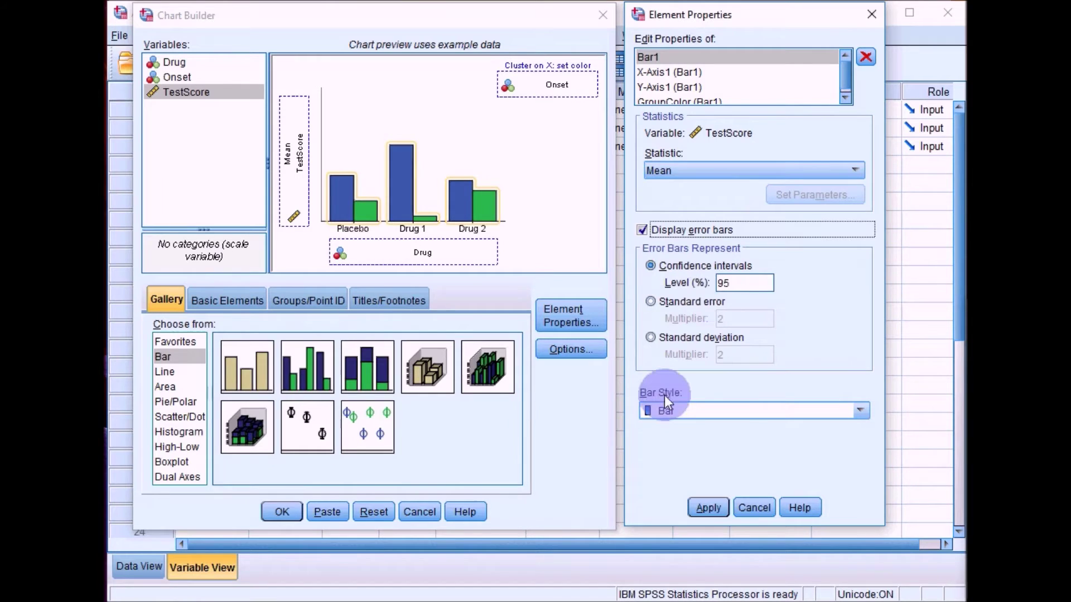
pyautogui.click(706, 508)
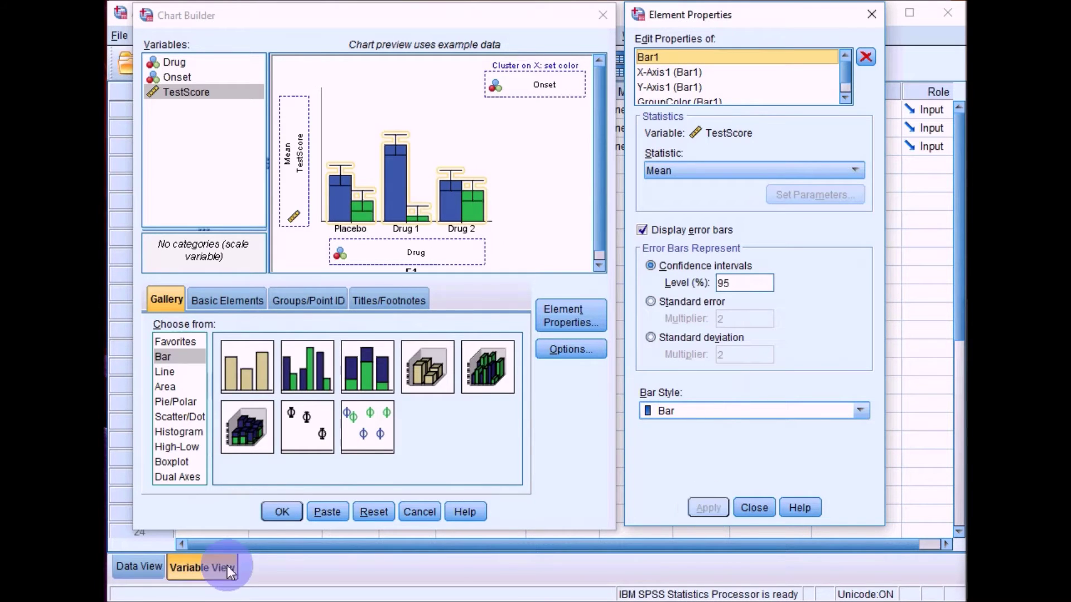
# - Generate the clustered bar chart and select it in the Output Viewer
pyautogui.click(282, 512)
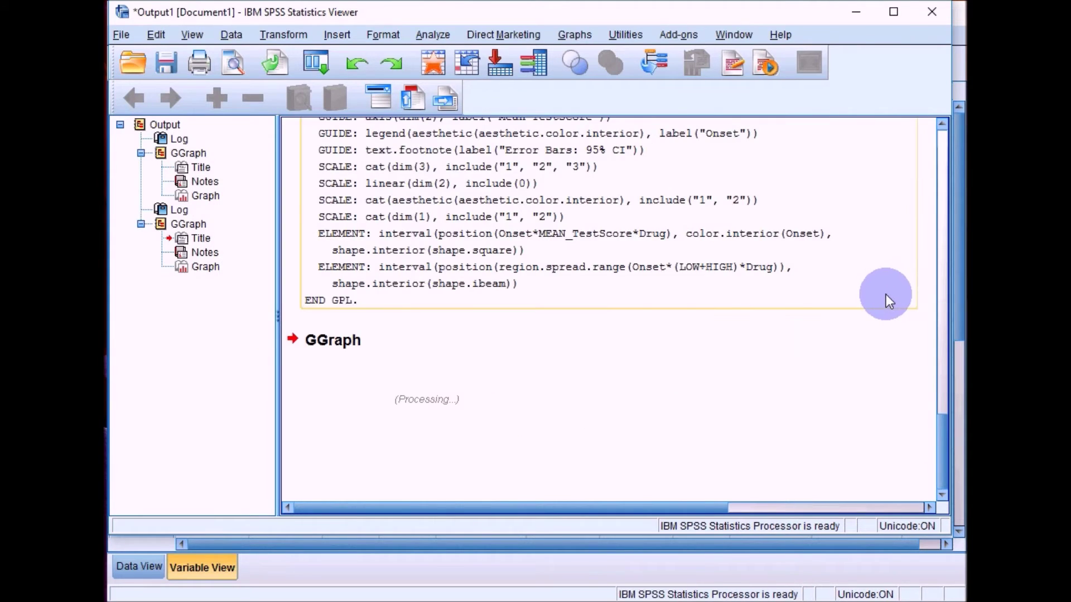
pyautogui.scroll(-3, 888, 352)
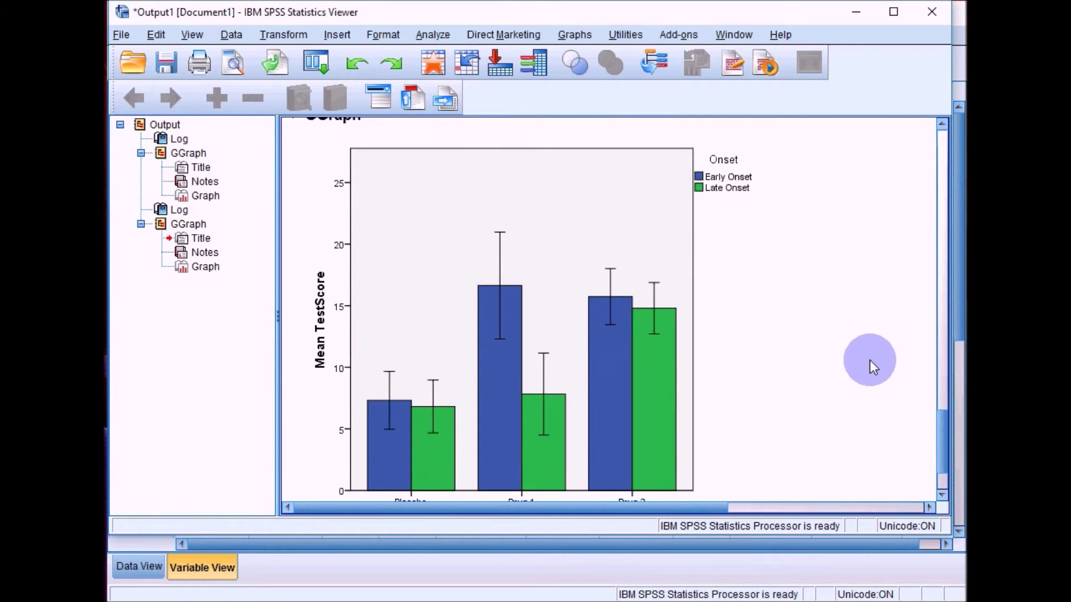
pyautogui.scroll(-3, 776, 354)
pyautogui.scroll(3, 785, 349)
pyautogui.scroll(-2, 939, 433)
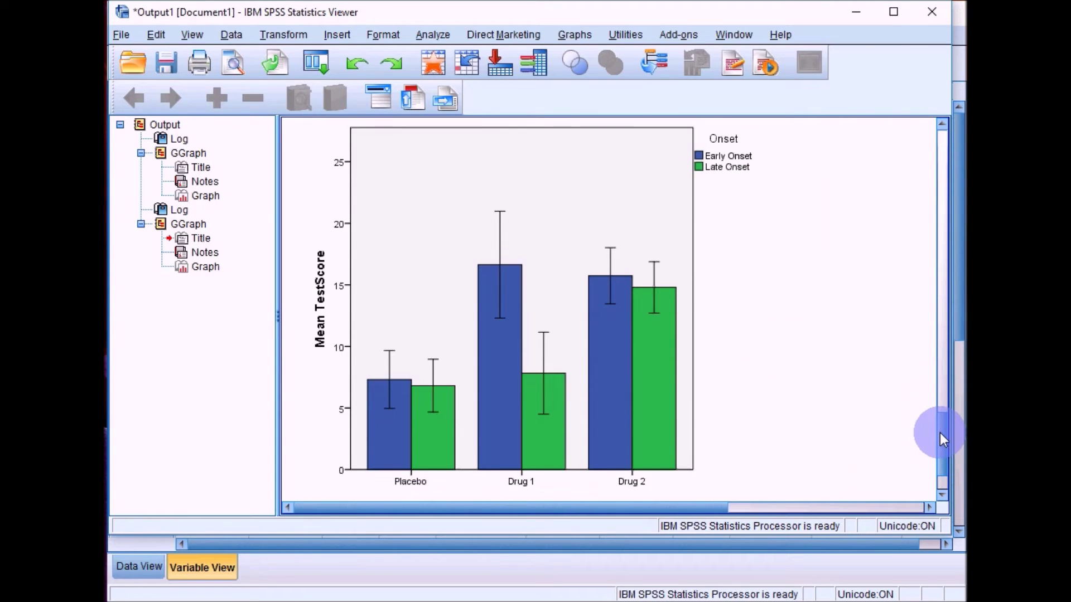
pyautogui.scroll(1, 939, 430)
pyautogui.click(817, 346)
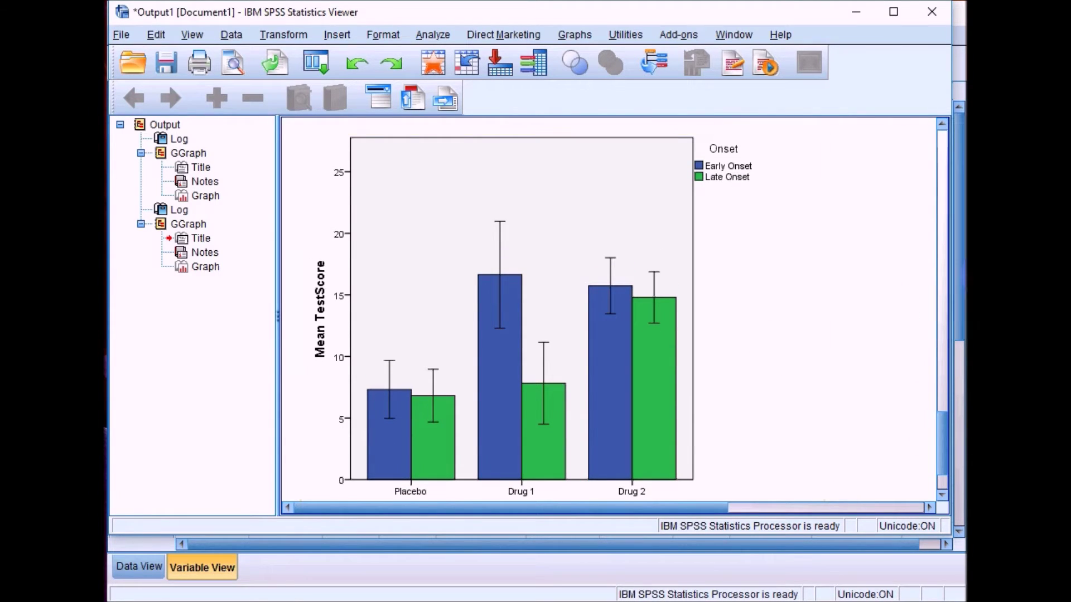
# - Open the chart, then scroll back up to the earlier tan simple bar chart
pyautogui.doubleClick(588, 343)
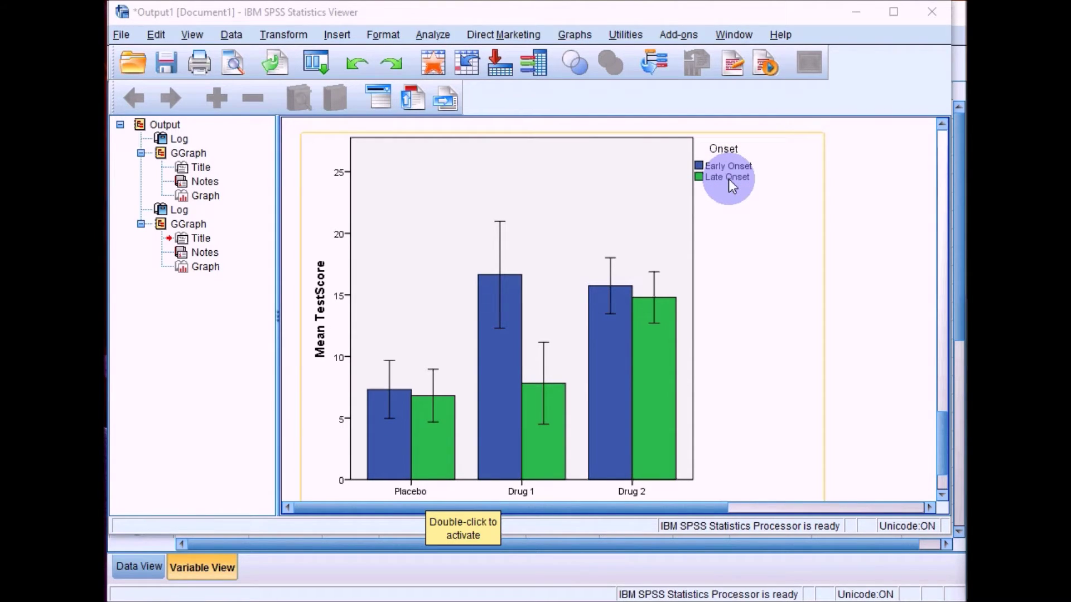
pyautogui.scroll(-1, 869, 387)
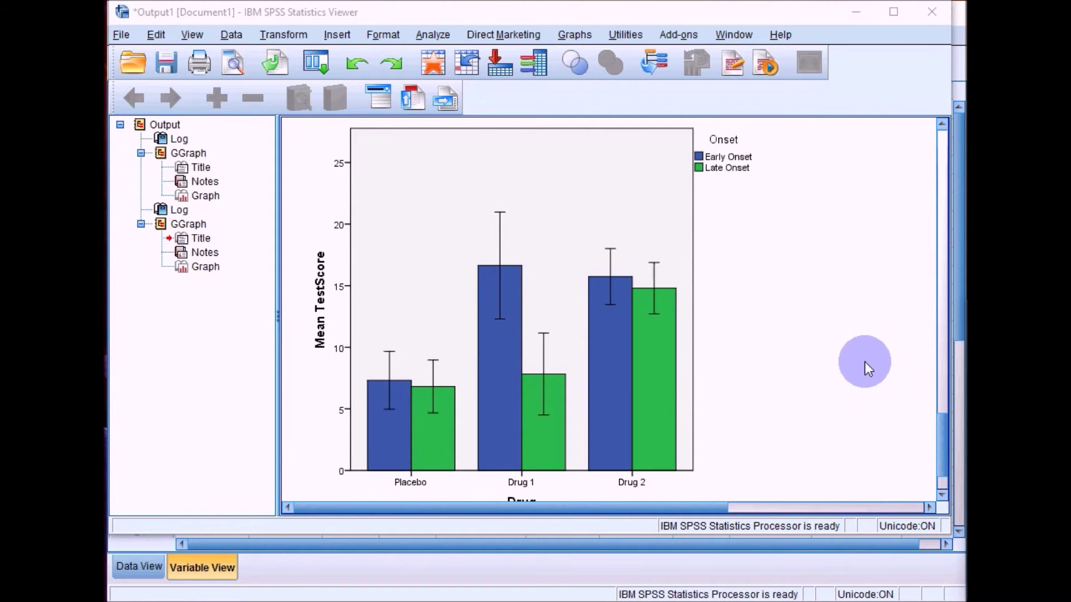
pyautogui.moveTo(942, 446); pyautogui.dragTo(949, 280)
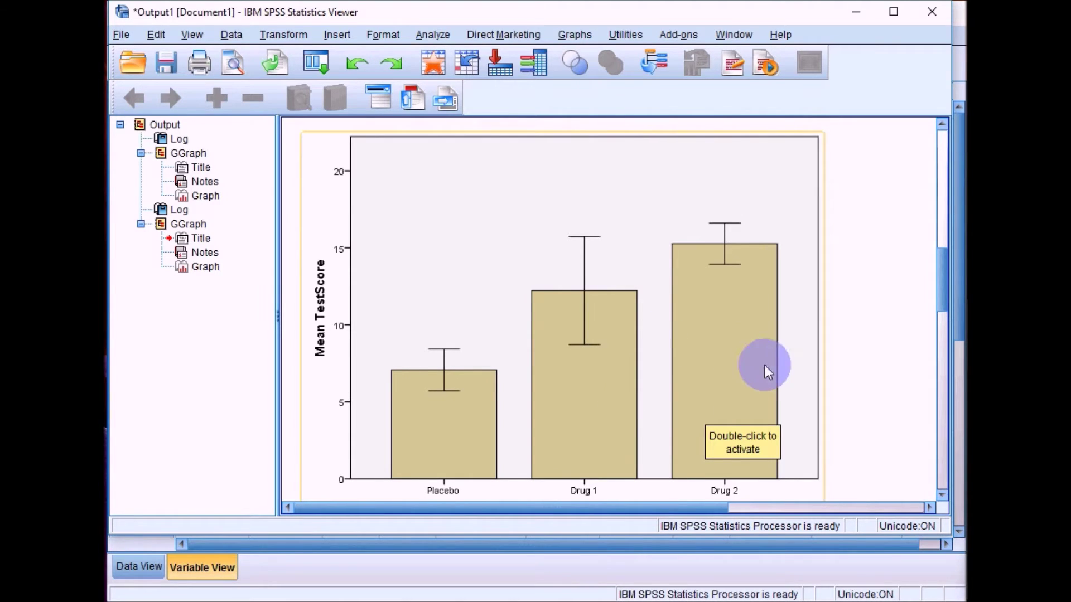
# - Scroll down to the clustered chart and deselect it in the Output Viewer
pyautogui.moveTo(942, 274); pyautogui.dragTo(948, 438)
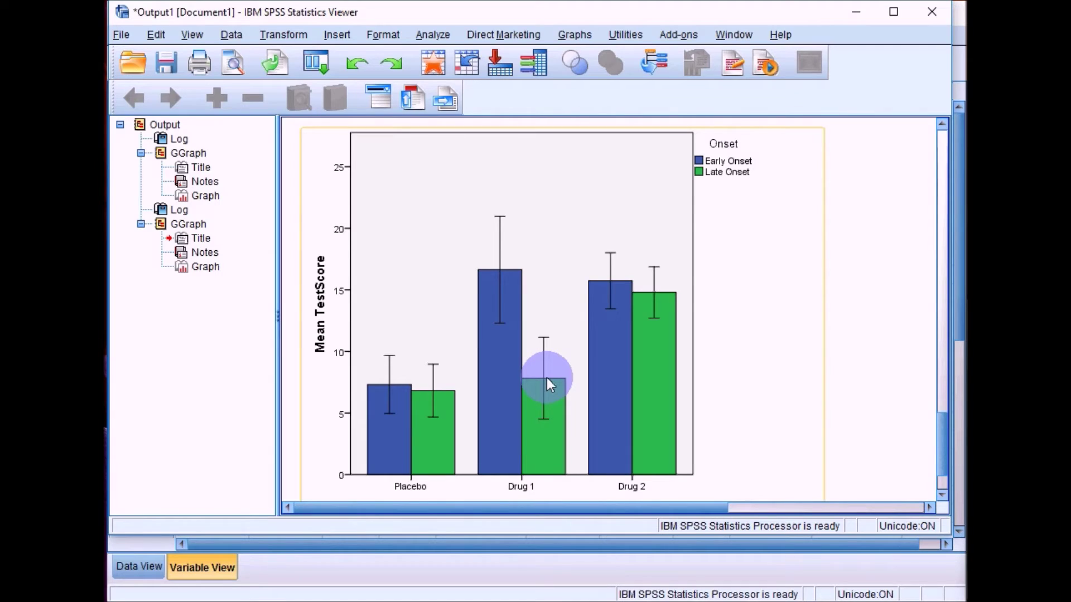
pyautogui.click(866, 397)
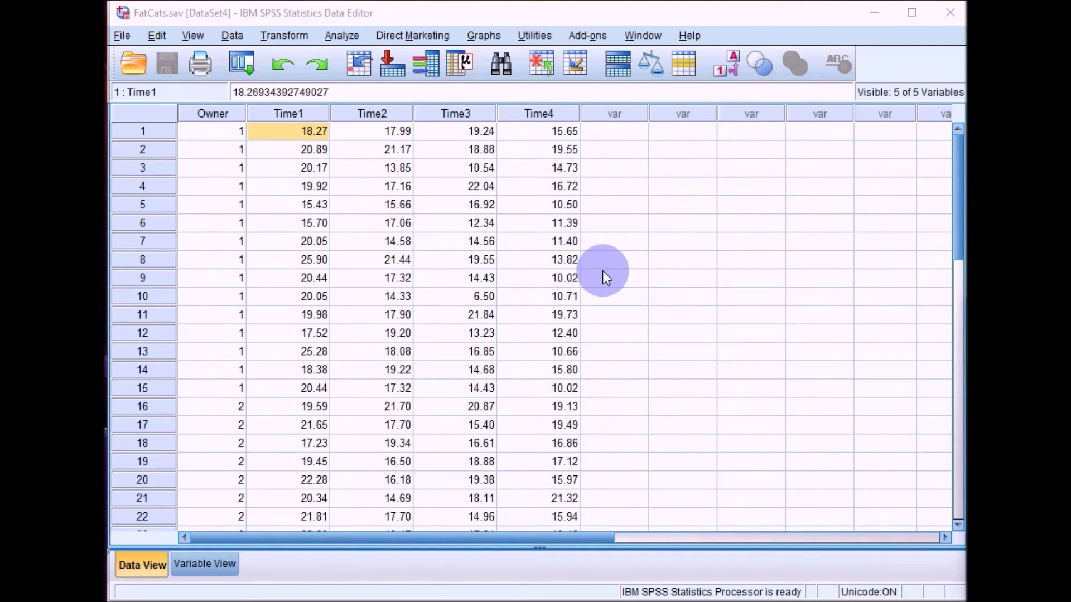
# - Show FatCats.sav in Variable View: Owner as Nominal, Time1–Time4 as Scale with 2 decimals
pyautogui.click(212, 564)
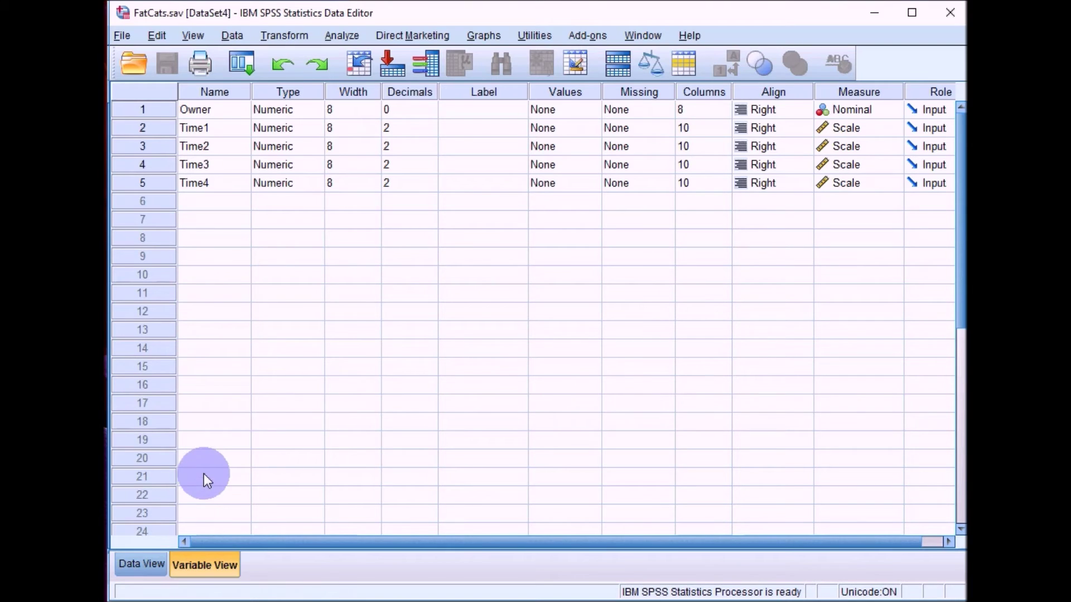
# - Open Chart Builder for FatCats.sav and choose the Simple Line template from the Line gallery
pyautogui.click(486, 35)
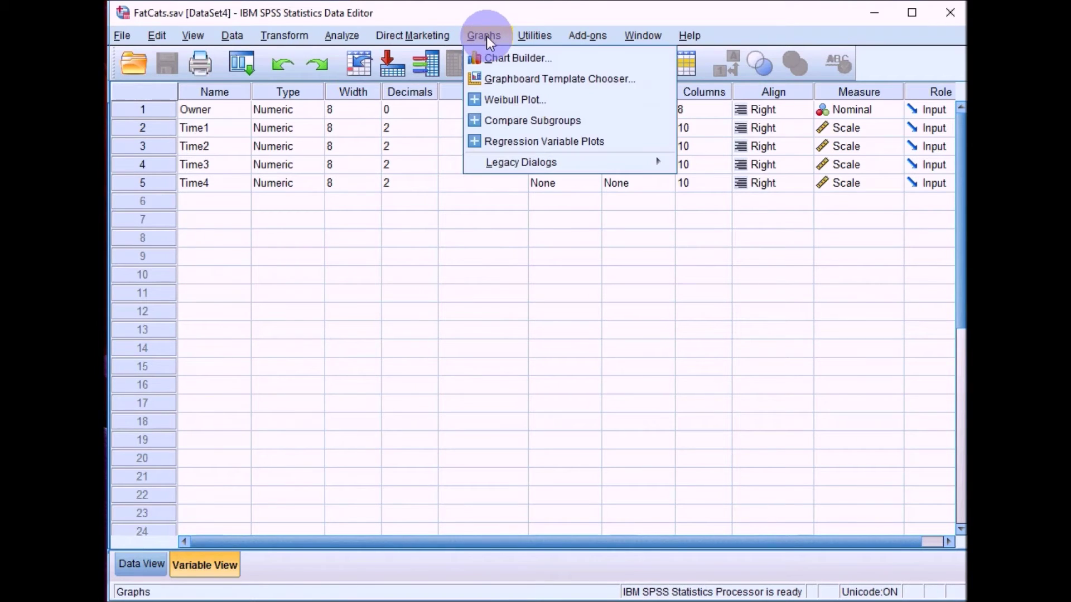
pyautogui.click(503, 57)
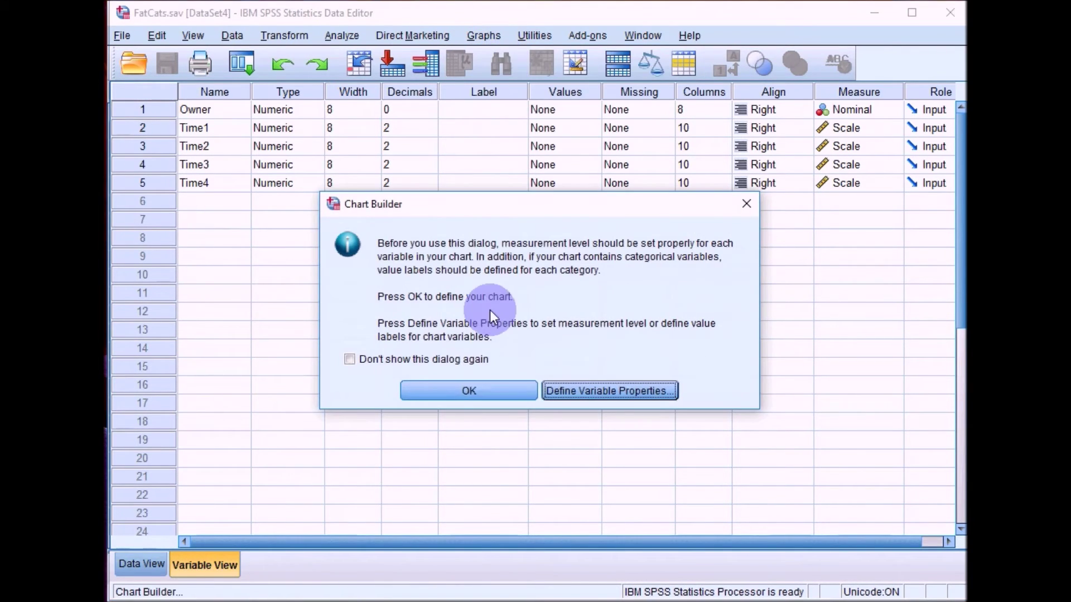
pyautogui.click(473, 390)
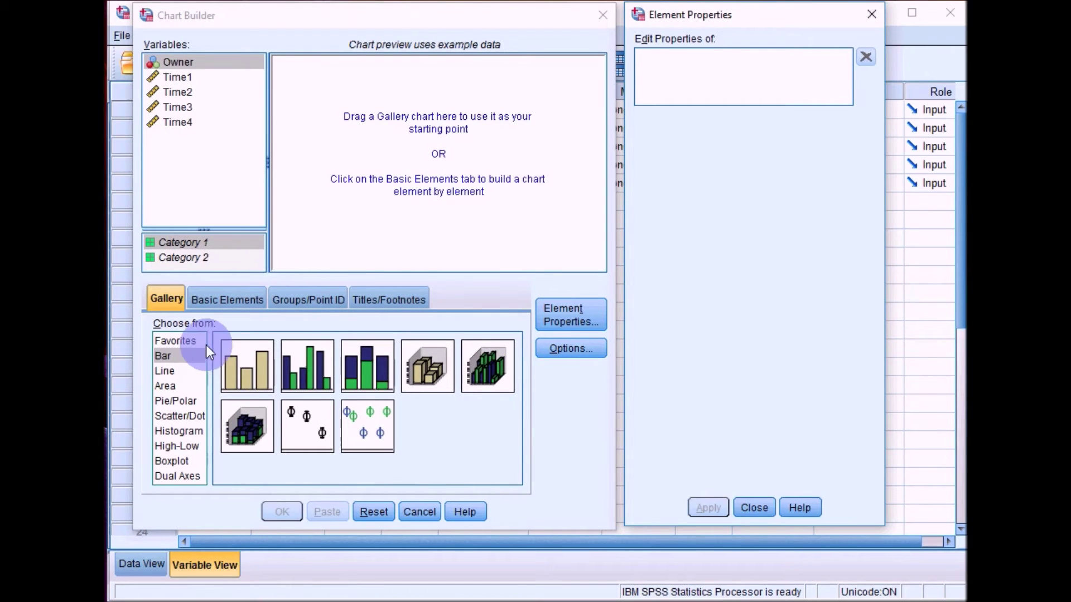
pyautogui.click(168, 370)
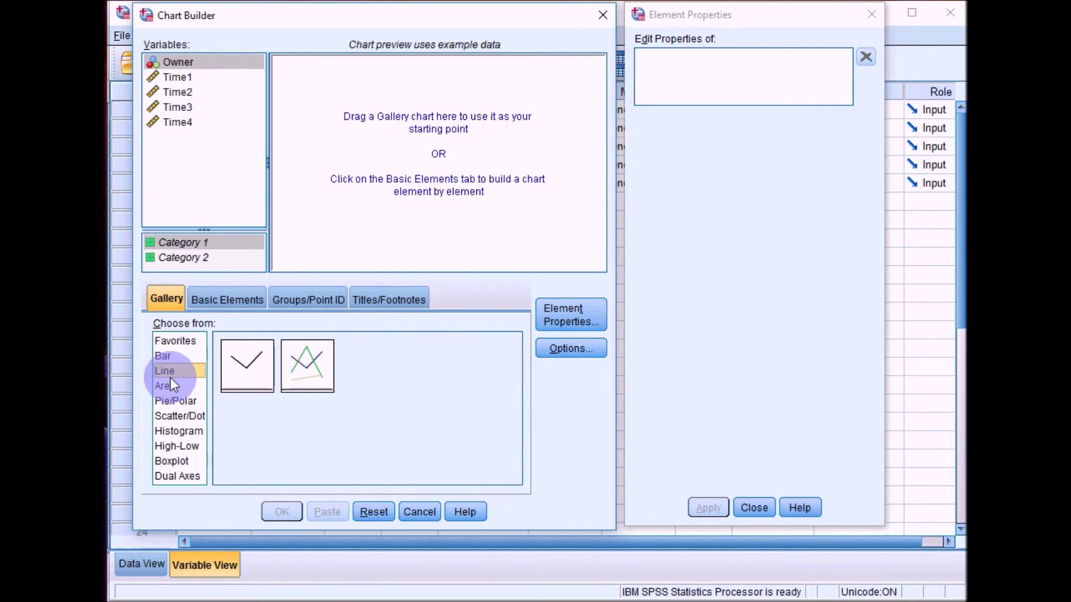
pyautogui.click(259, 373)
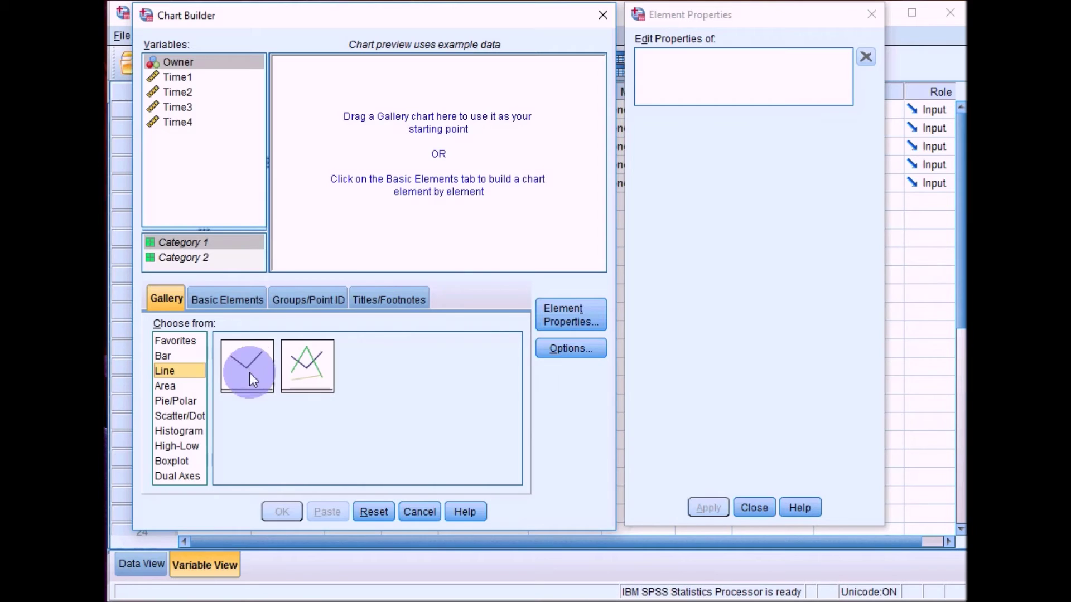
pyautogui.click(249, 369)
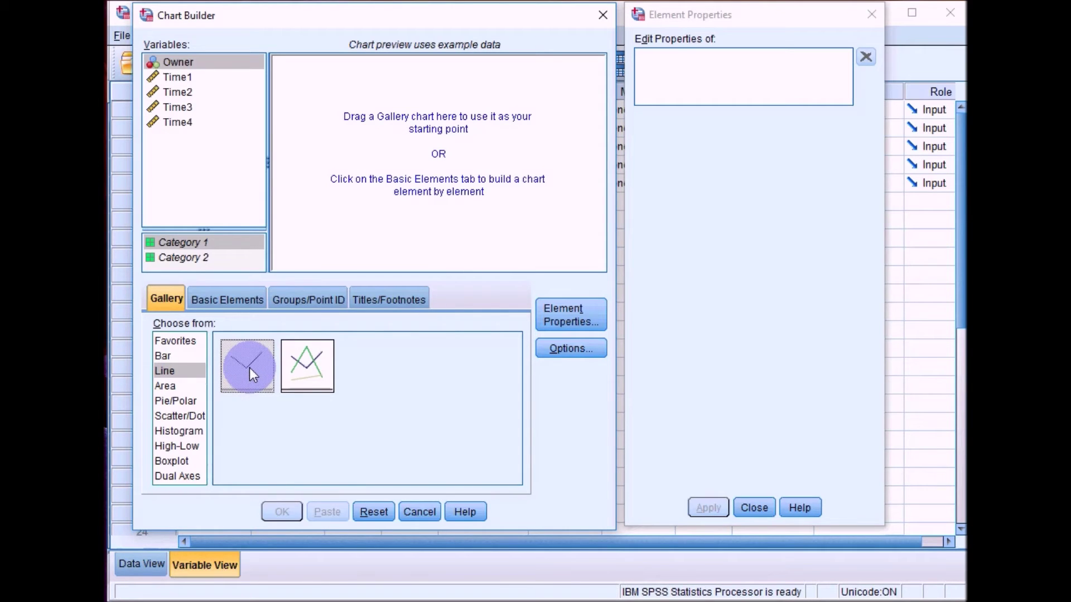
# - Start a simple line chart in the preview with Time1–Time4 on the Y axis
pyautogui.moveTo(249, 369); pyautogui.dragTo(429, 151)
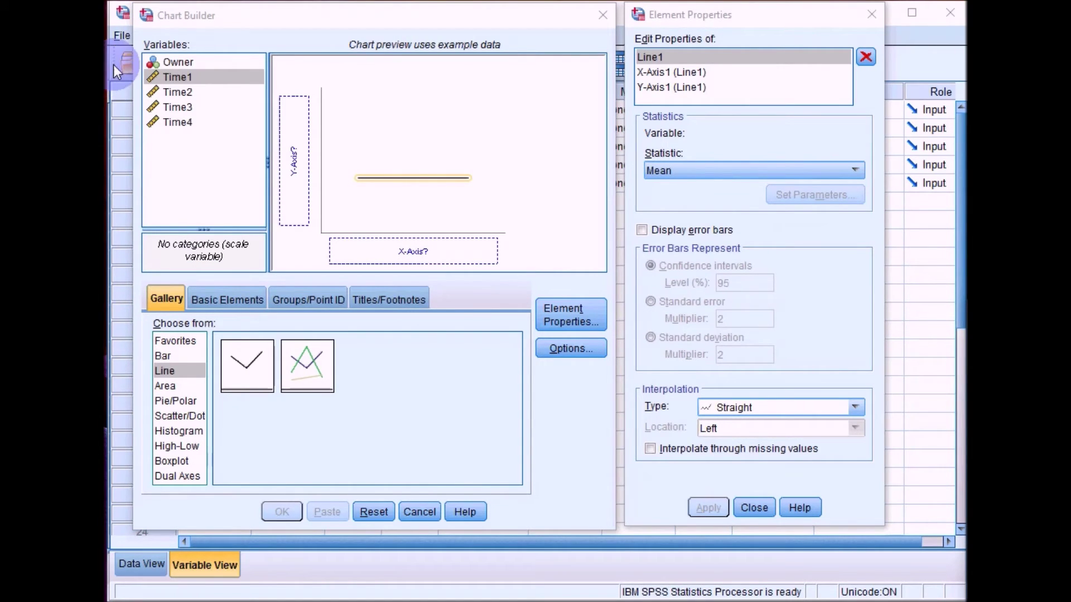
pyautogui.keyDown('ctrl'); pyautogui.click(176, 92); pyautogui.keyUp('ctrl')
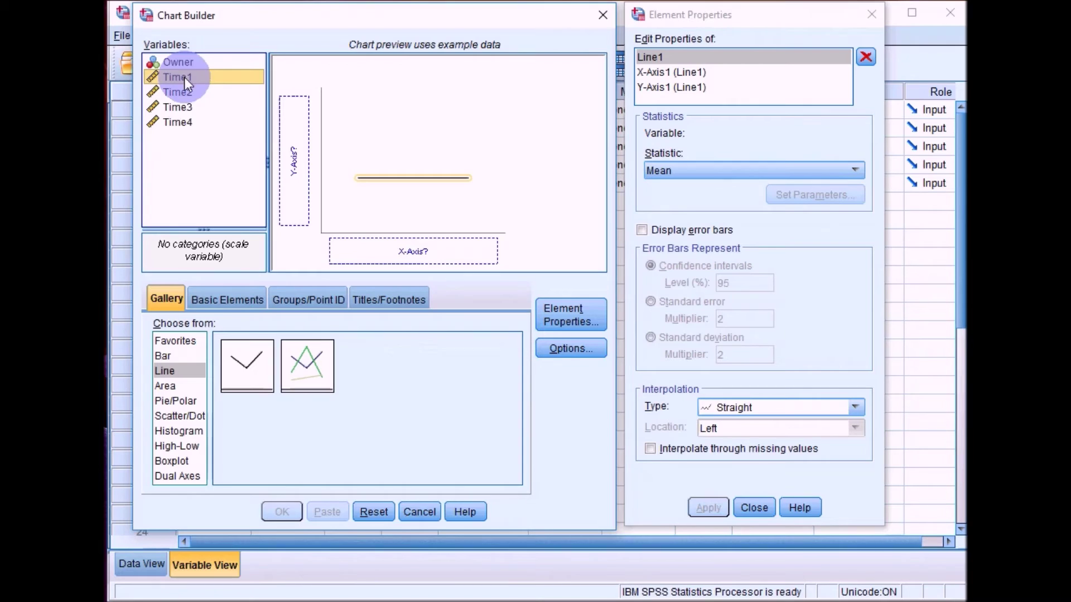
pyautogui.keyDown('ctrl'); pyautogui.click(183, 92); pyautogui.keyUp('ctrl')
pyautogui.keyDown('ctrl'); pyautogui.click(179, 106); pyautogui.keyUp('ctrl')
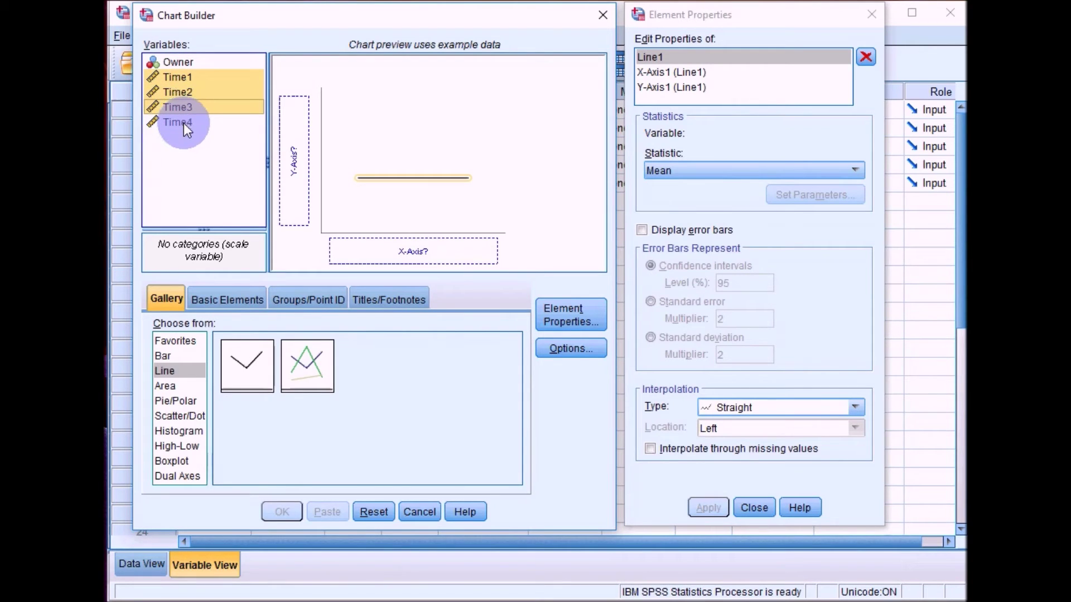
pyautogui.keyDown('ctrl'); pyautogui.click(183, 123); pyautogui.keyUp('ctrl')
pyautogui.moveTo(166, 96); pyautogui.dragTo(294, 154)
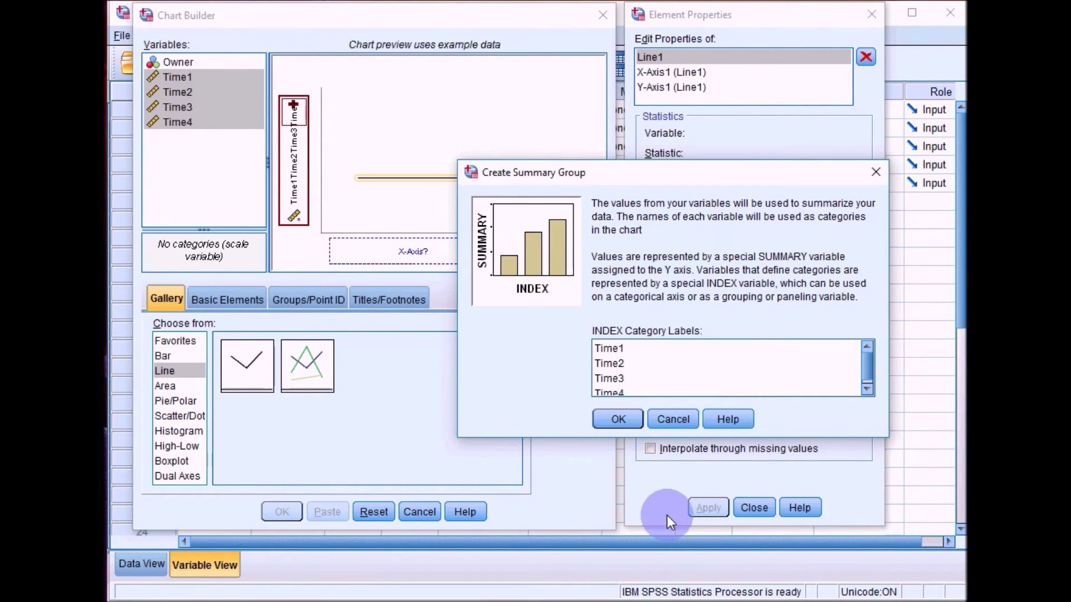
# - Accept summarising Time1–Time4 as a group and generate the mean scores line chart
pyautogui.click(974, 349)
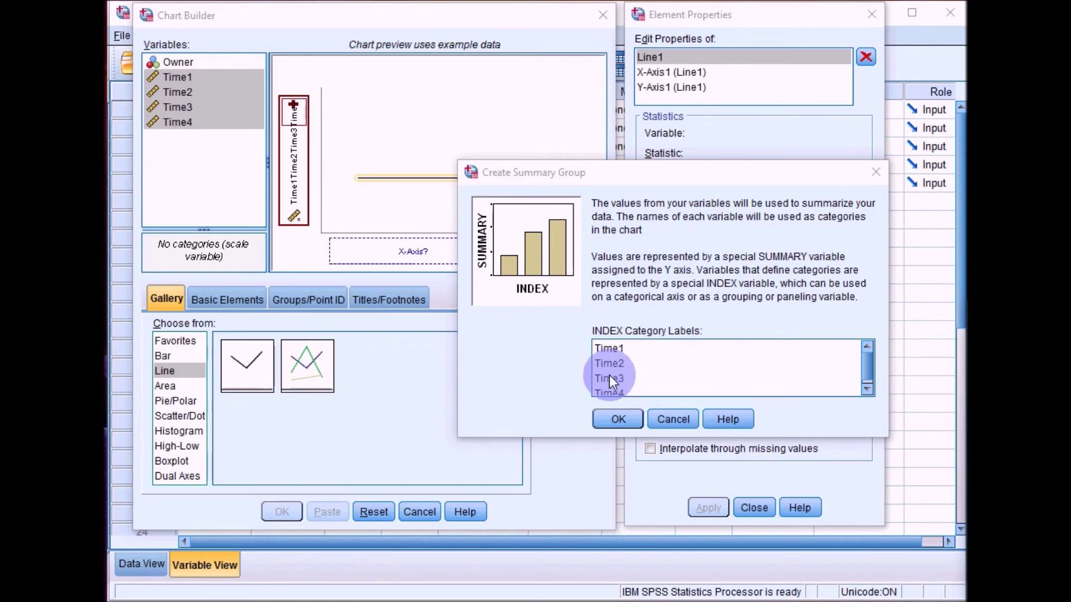
pyautogui.click(615, 418)
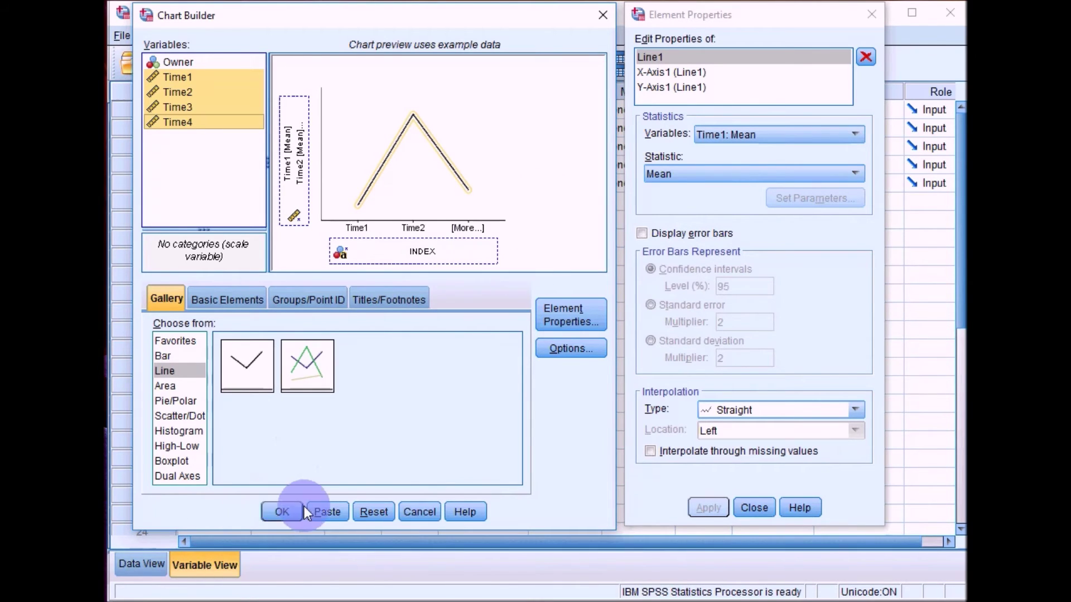
pyautogui.click(283, 512)
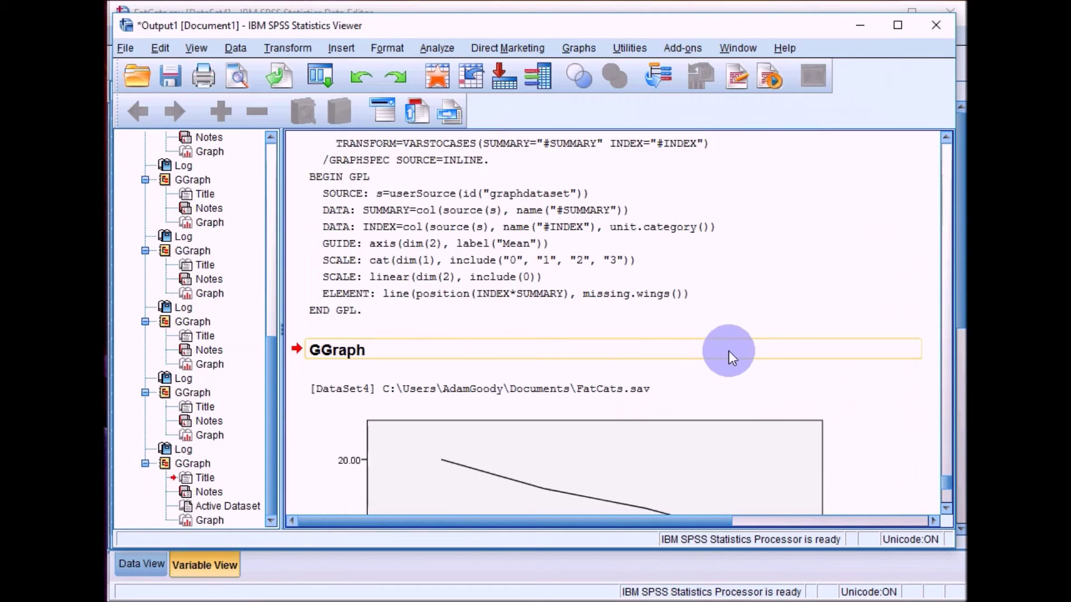
pyautogui.scroll(-6, 780, 307)
pyautogui.scroll(1, 847, 329)
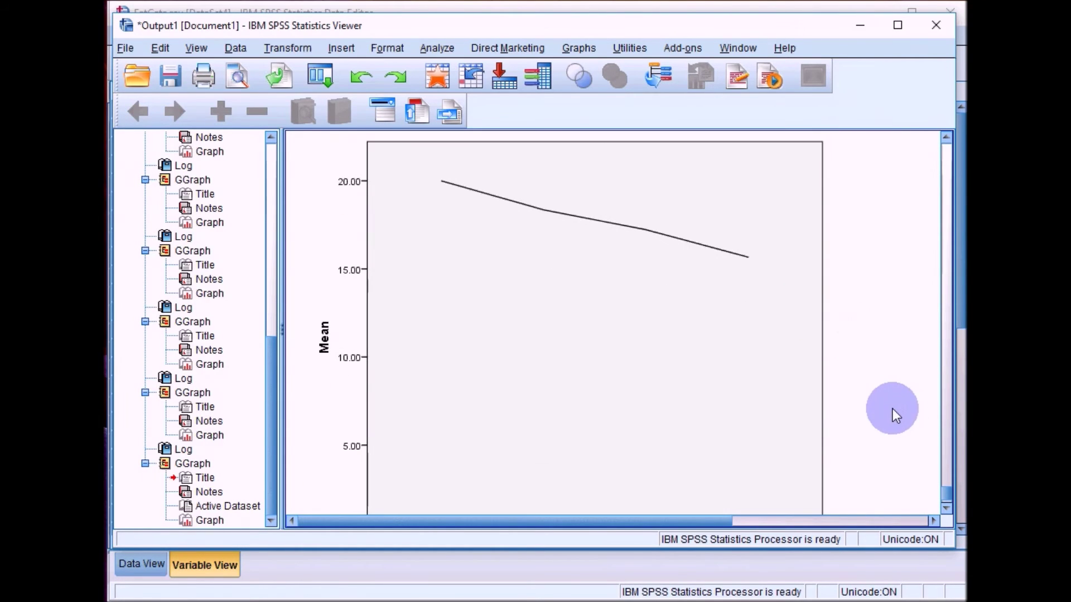
pyautogui.scroll(-2, 872, 307)
pyautogui.scroll(2, 872, 306)
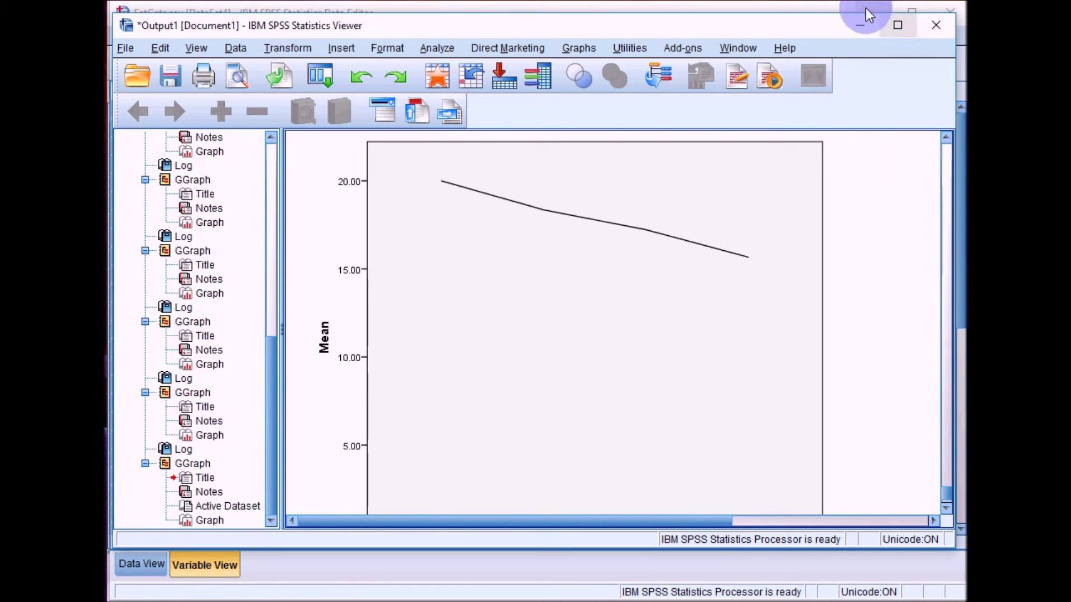
# - Return to the FatCats data, reopen Chart Builder past the measurement-level reminder, and reset it
pyautogui.click(959, 129)
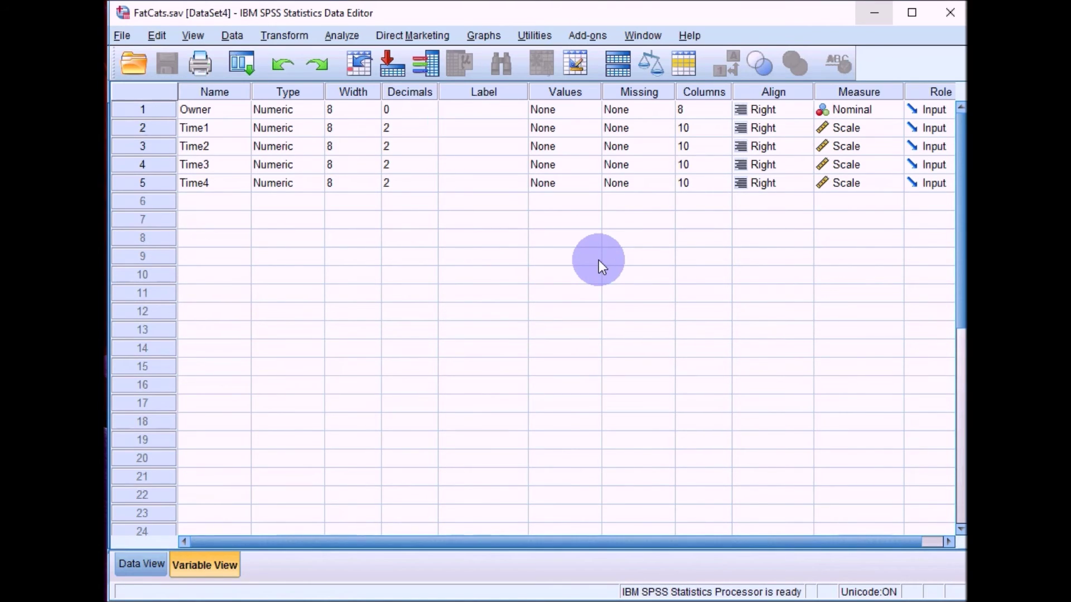
pyautogui.click(483, 36)
pyautogui.click(498, 56)
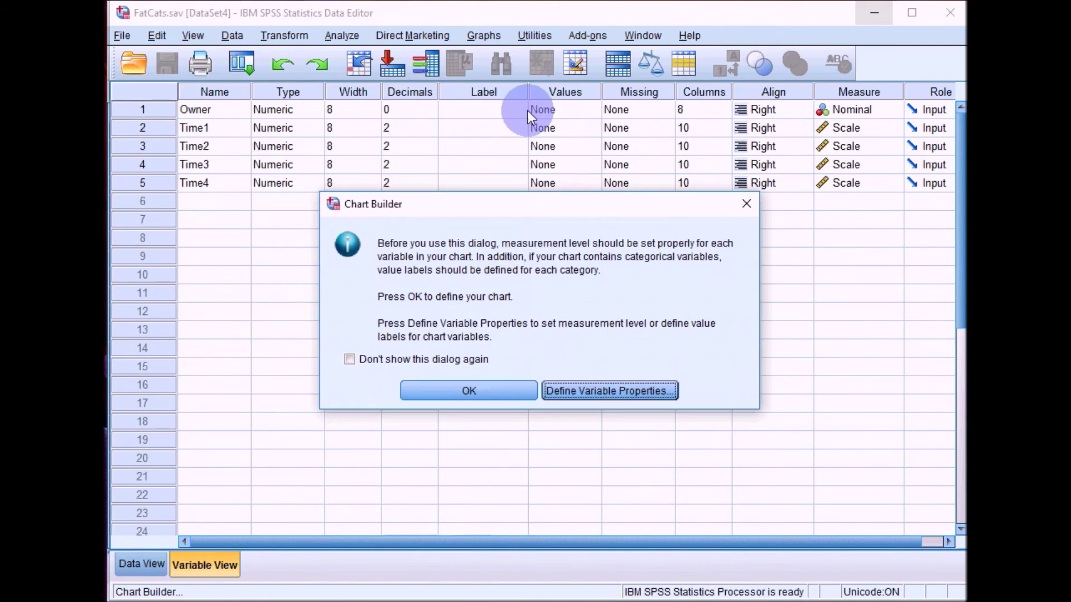
pyautogui.click(481, 393)
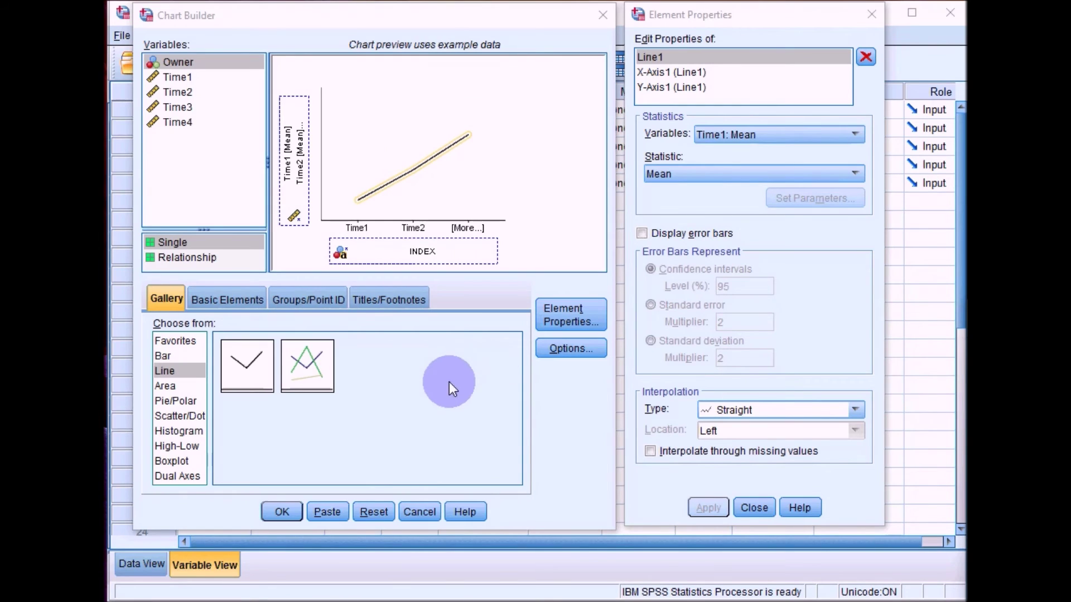
pyautogui.click(373, 512)
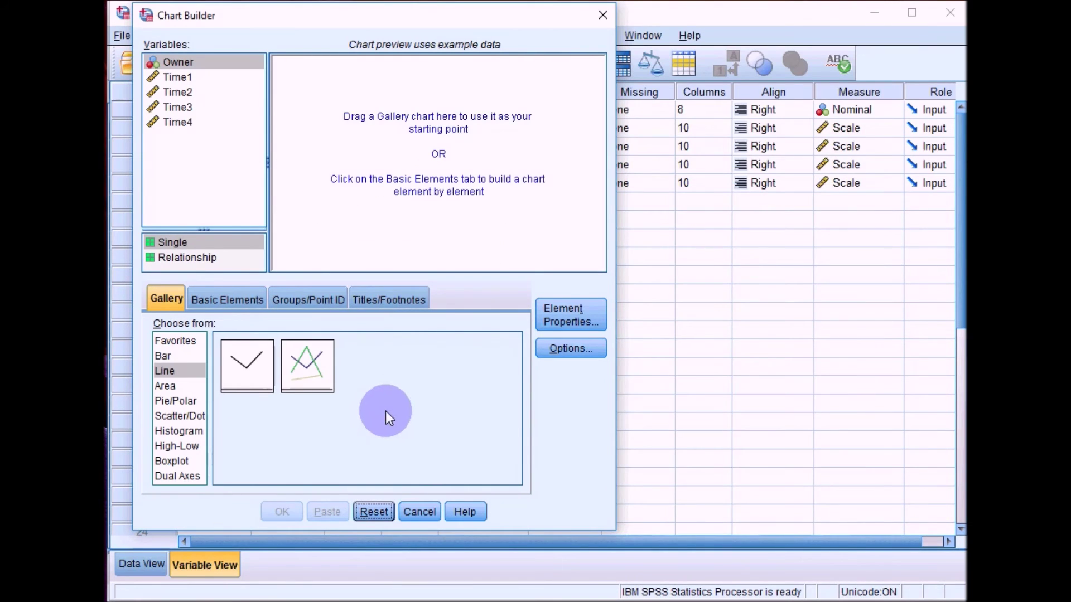
# - Set up a Multiple Line chart with Time1–Time4 grouped as a summary on the Y axis
pyautogui.click(308, 370)
pyautogui.moveTo(304, 364); pyautogui.dragTo(443, 146)
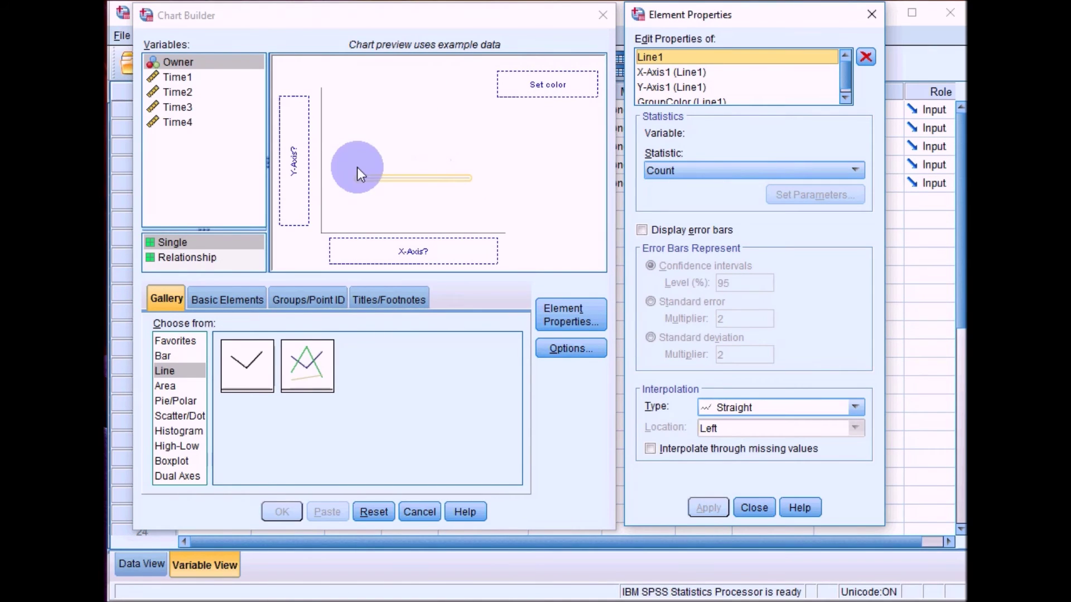
pyautogui.click(182, 78)
pyautogui.click(180, 108)
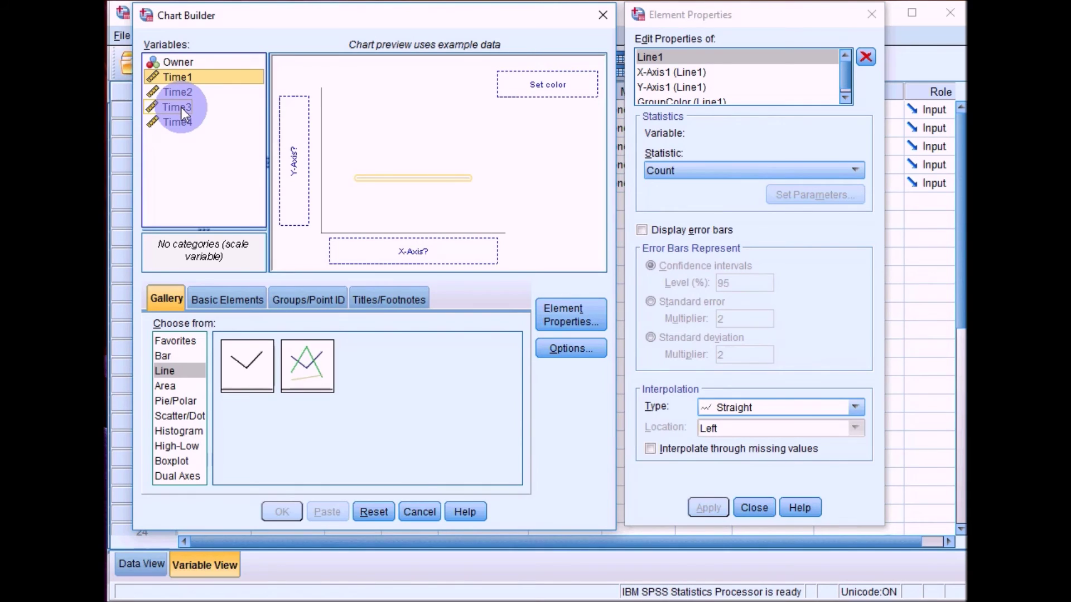
pyautogui.hotkey('shift', 'Down')
pyautogui.hotkey('shift', 'Down')
pyautogui.hotkey('shift', 'Down')
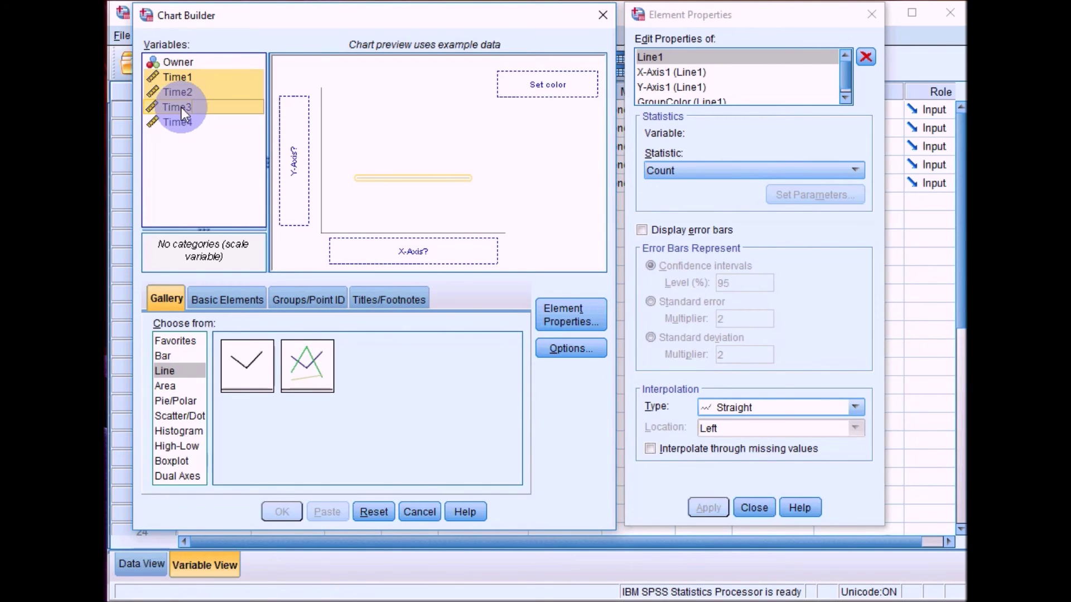
pyautogui.moveTo(184, 113); pyautogui.dragTo(294, 151)
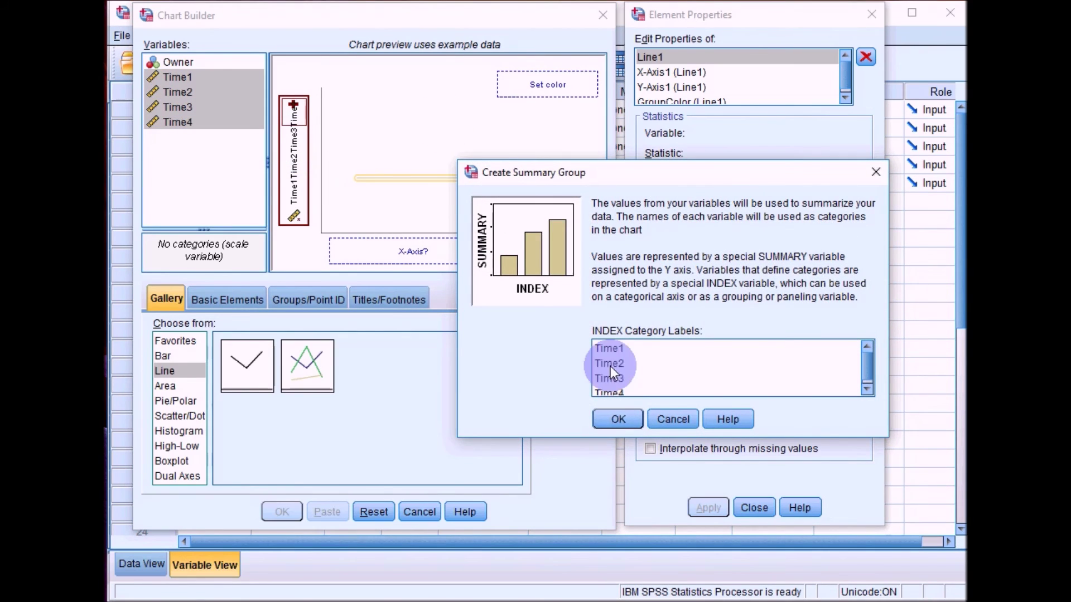
pyautogui.click(618, 419)
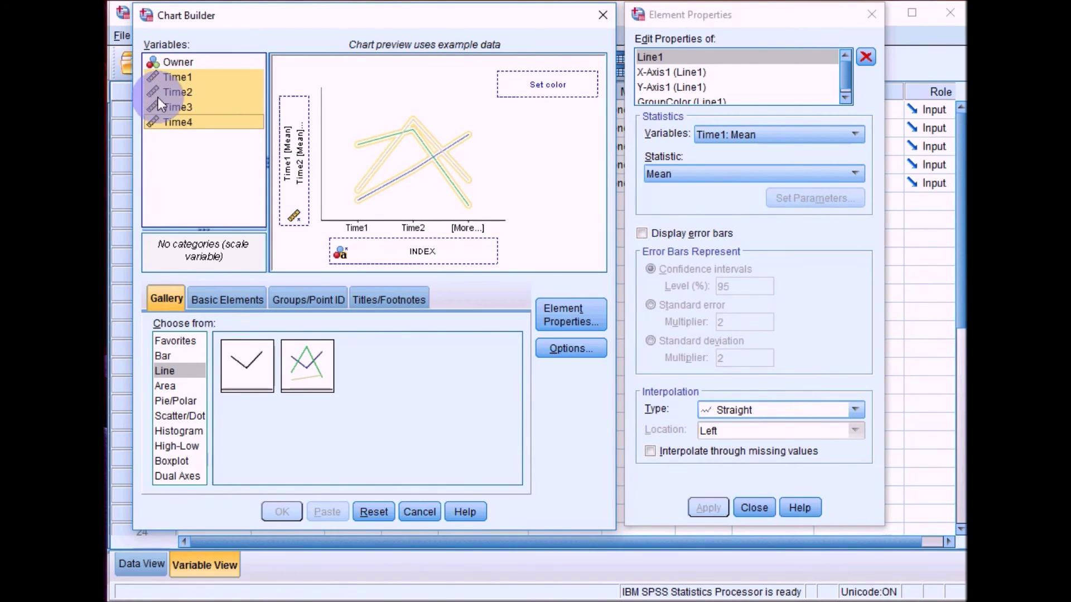
# - Colour the lines by Owner and create the multiple line chart
pyautogui.click(169, 62)
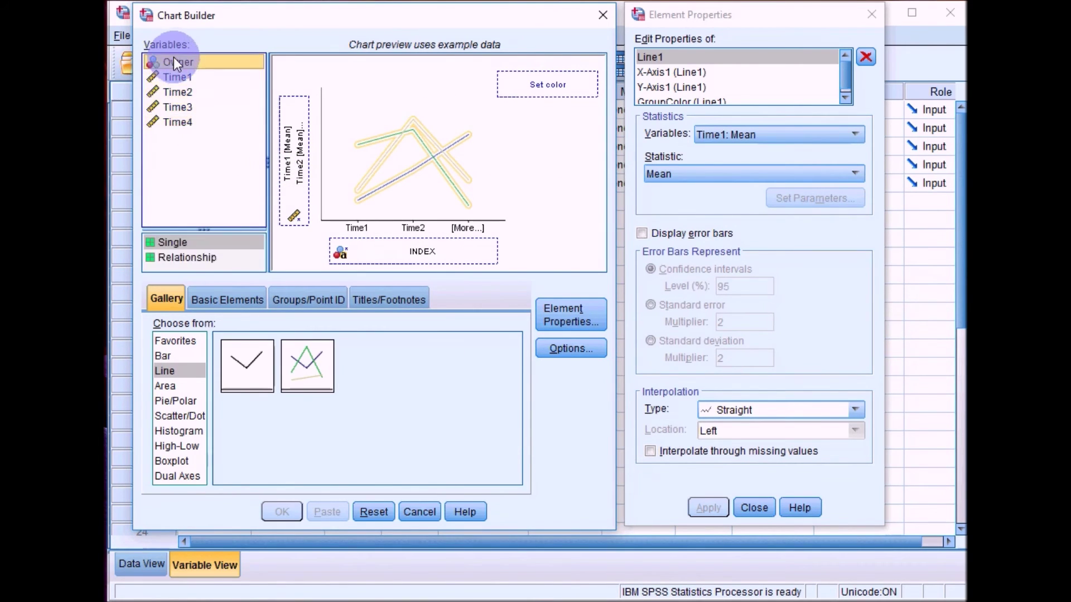
pyautogui.moveTo(176, 63); pyautogui.dragTo(541, 88)
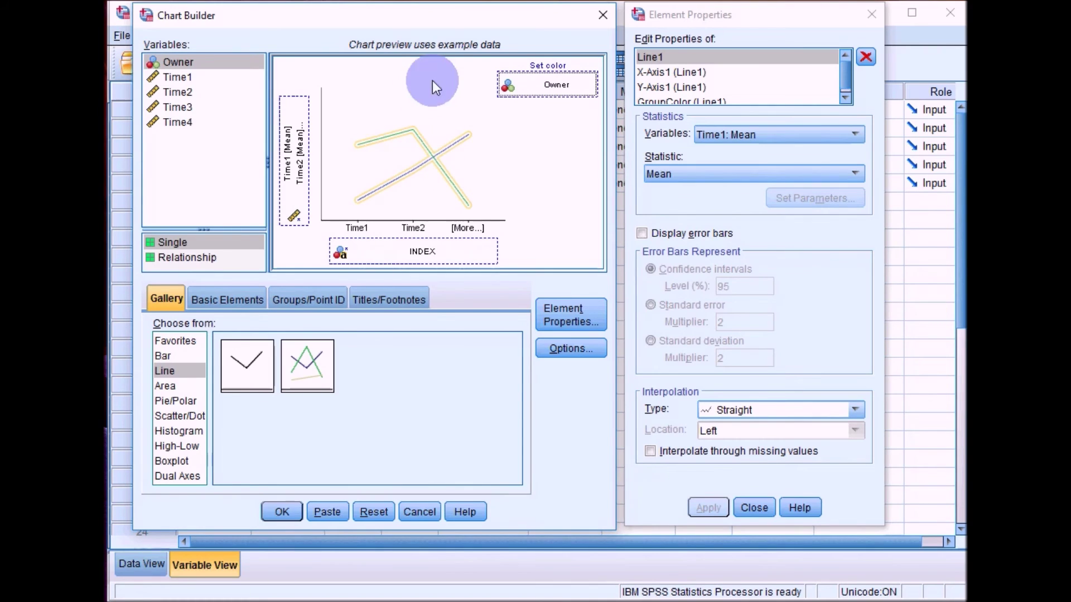
pyautogui.click(300, 514)
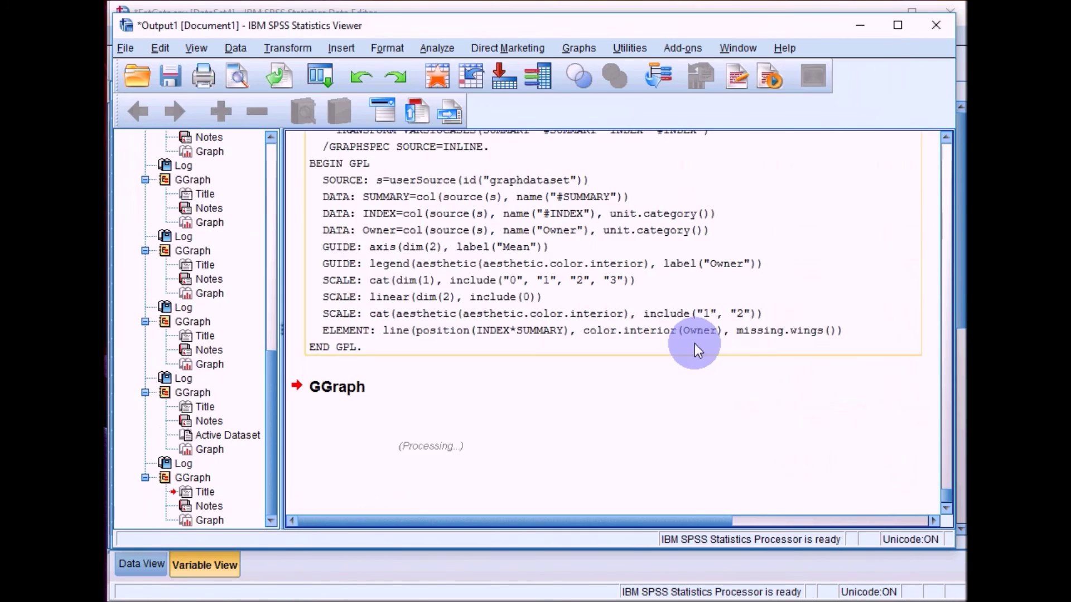
pyautogui.click(814, 341)
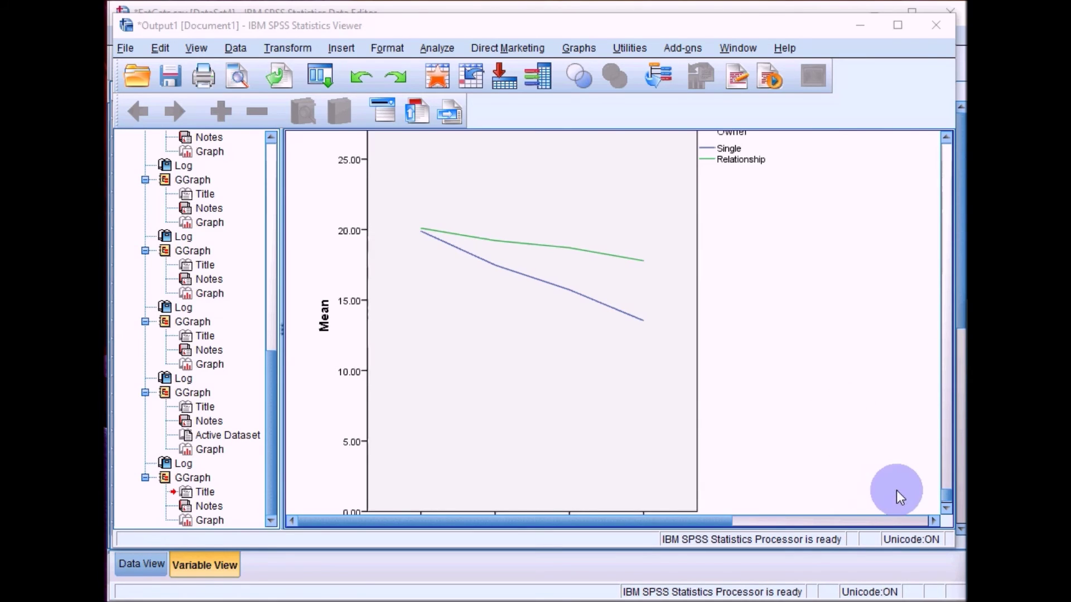
pyautogui.moveTo(945, 494); pyautogui.dragTo(952, 173)
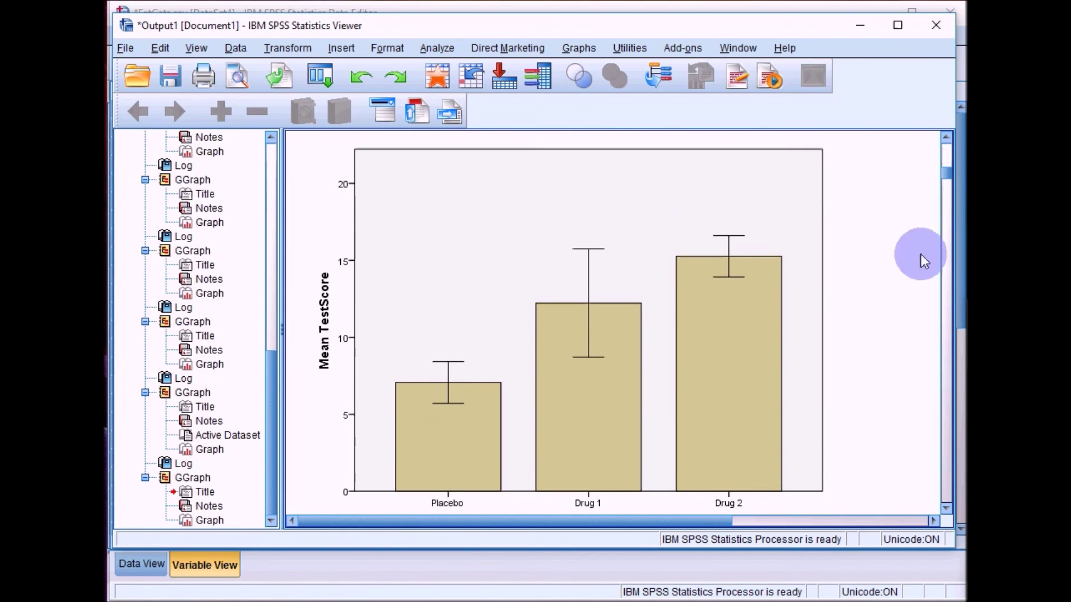
pyautogui.click(810, 404)
pyautogui.click(831, 401)
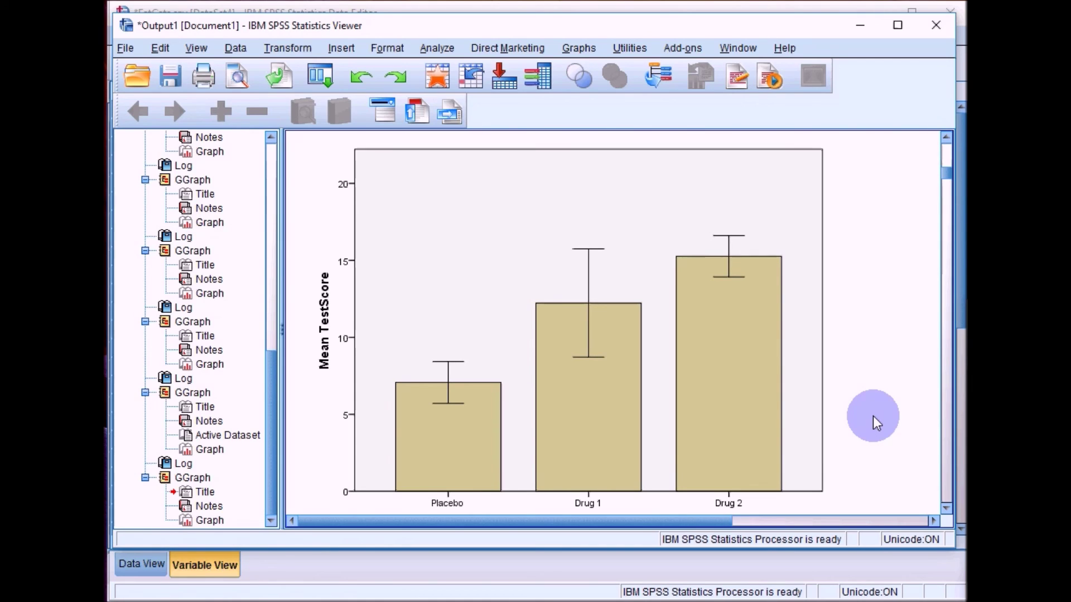
pyautogui.click(747, 283)
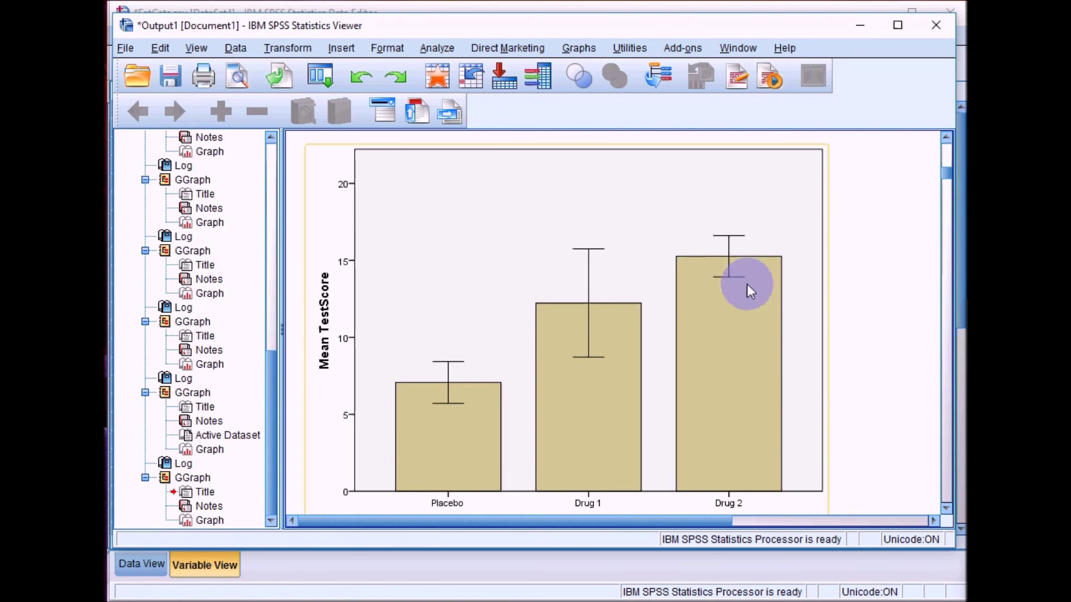
pyautogui.click(490, 254)
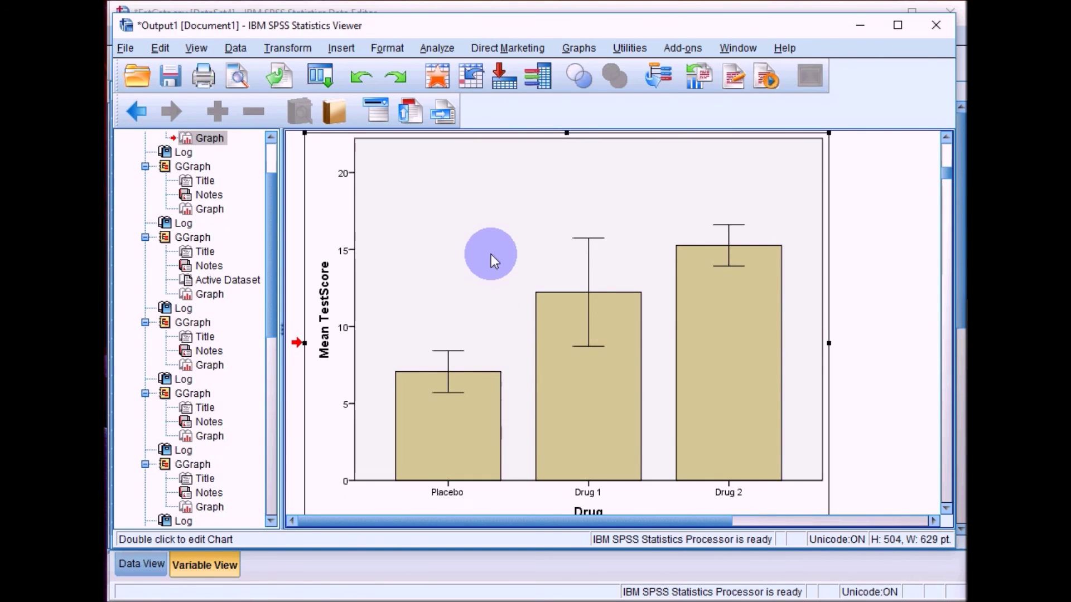
# - Open the mean TestScore by Drug bar chart in Chart Editor and select all its bars
pyautogui.doubleClick(491, 255)
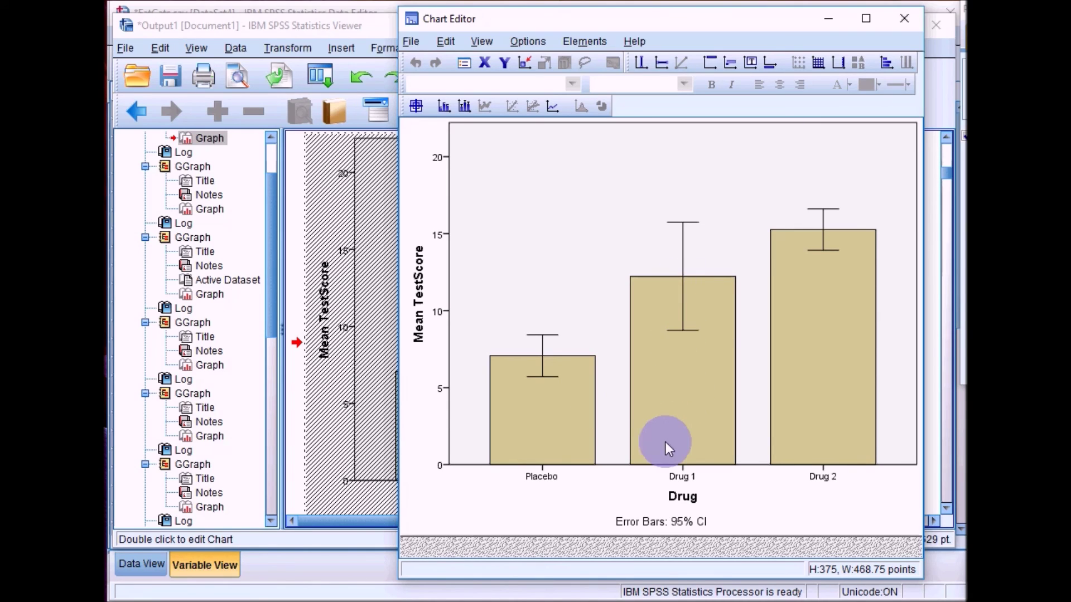
pyautogui.click(680, 374)
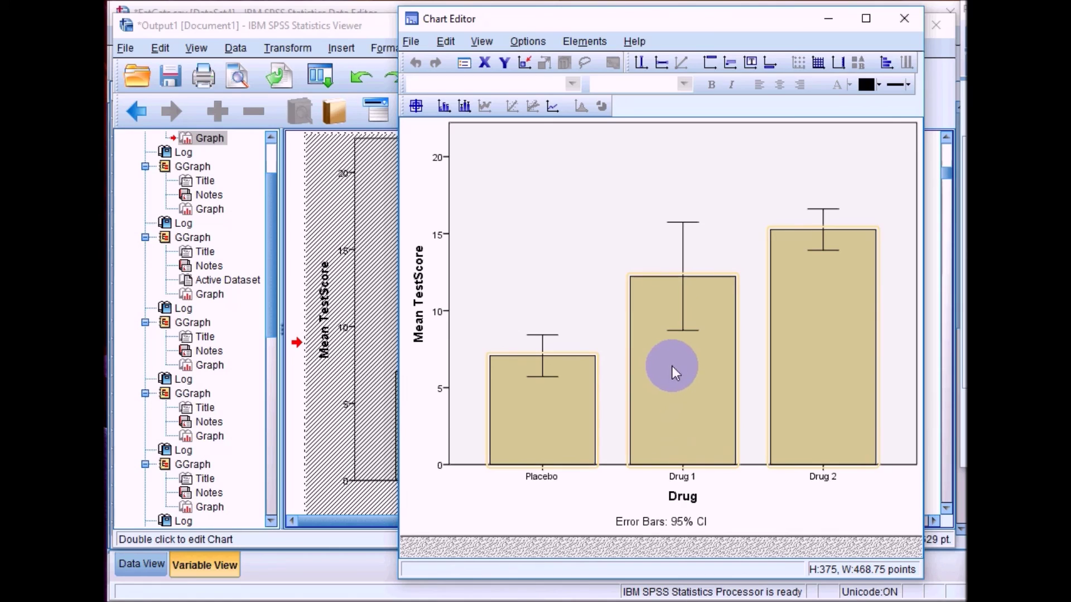